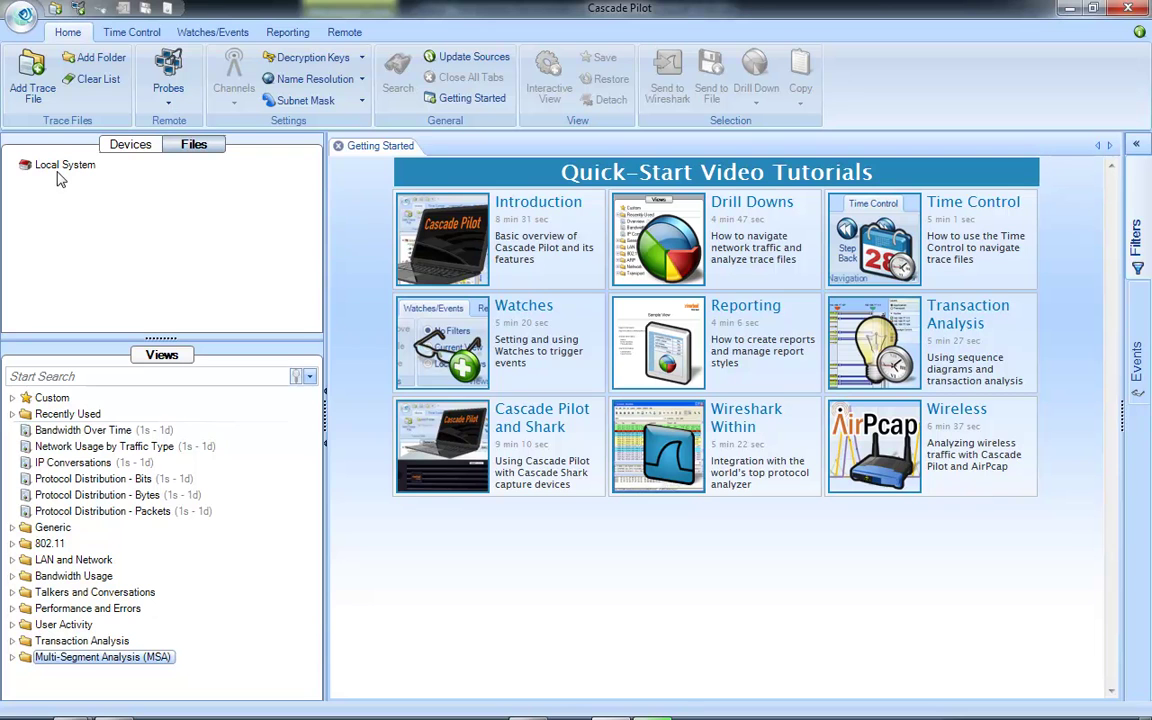
# Step: Add the trace files Cap1-point1.pcap and Cap1-point2.pcap from the msa-example1 folder
pyautogui.click(20, 90)
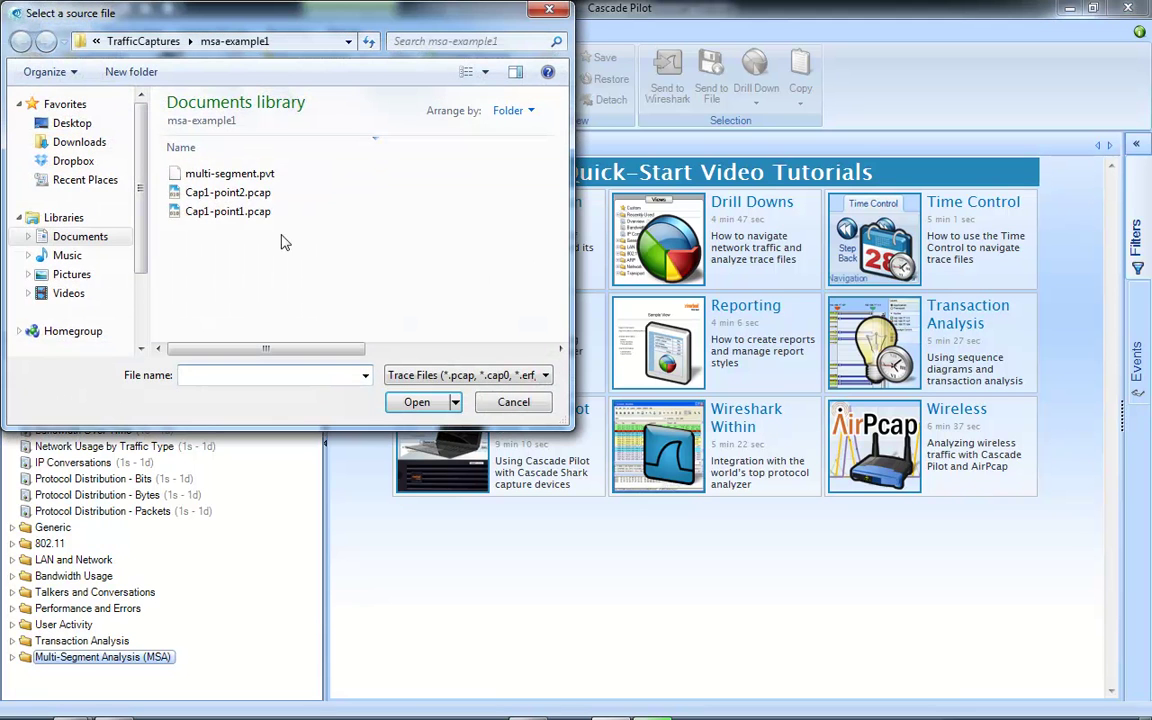
pyautogui.click(228, 211)
pyautogui.keyDown('shift'); pyautogui.click(228, 192); pyautogui.keyUp('shift')
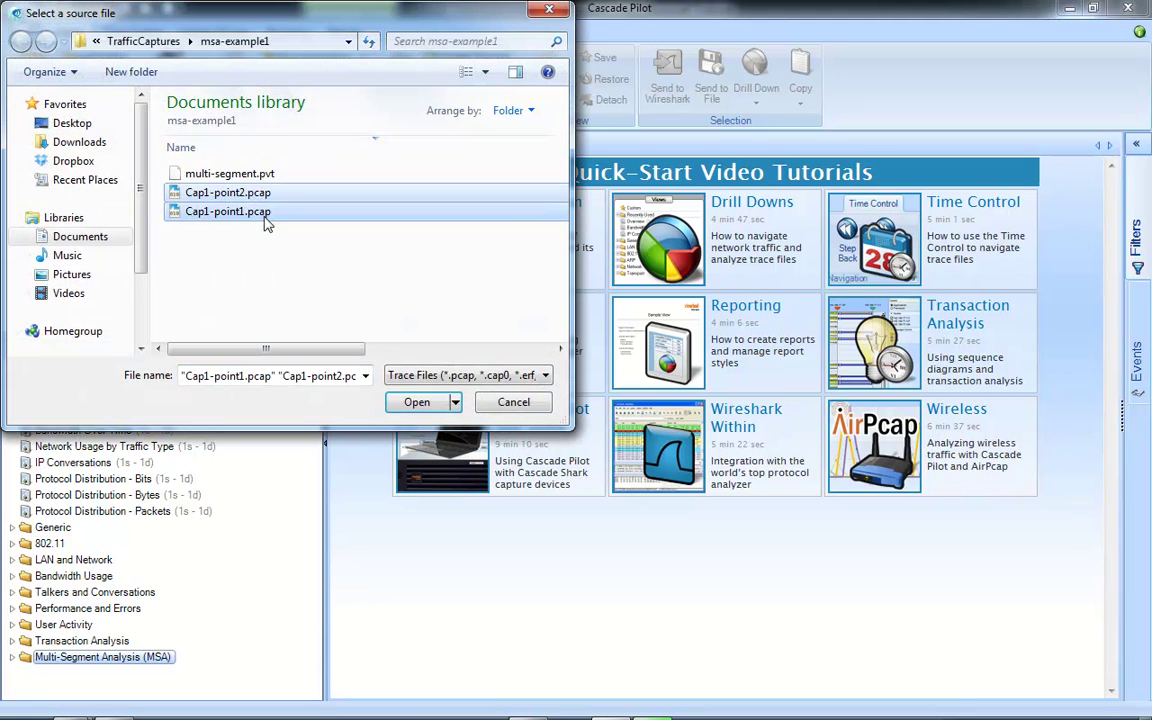
pyautogui.click(417, 402)
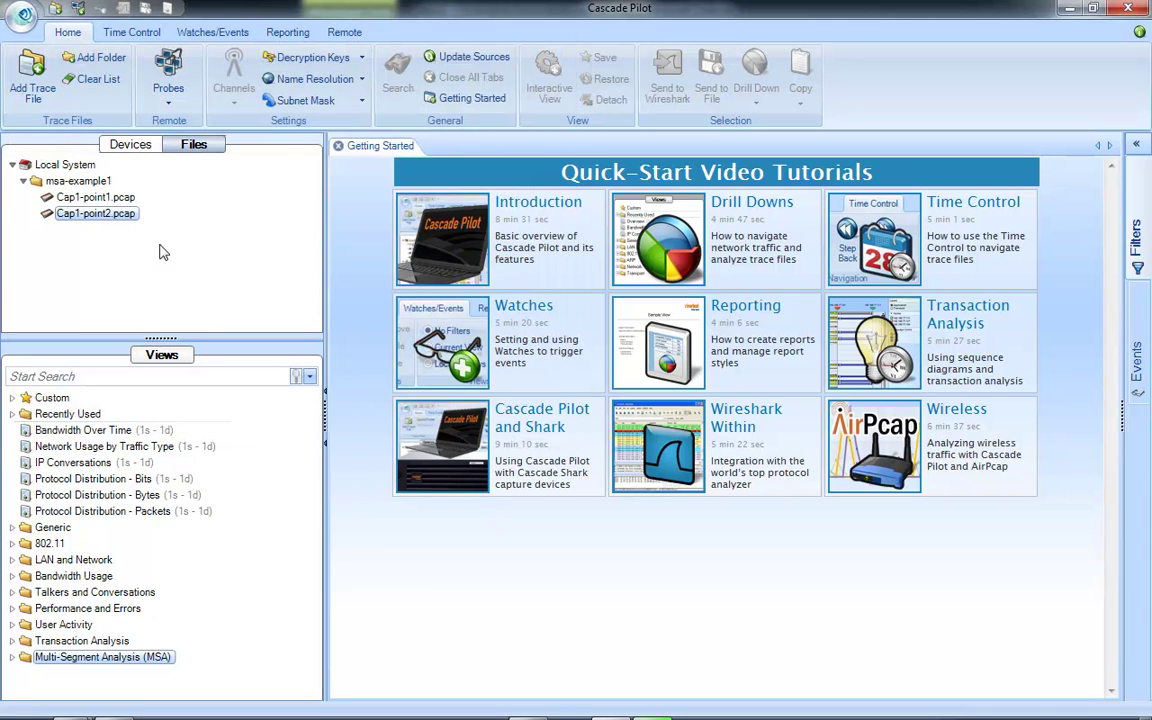
# Step: Add a microflow index to both Cap1-point1.pcap and Cap1-point2.pcap
pyautogui.click(103, 197)
pyautogui.keyDown('shift'); pyautogui.click(112, 214); pyautogui.keyUp('shift')
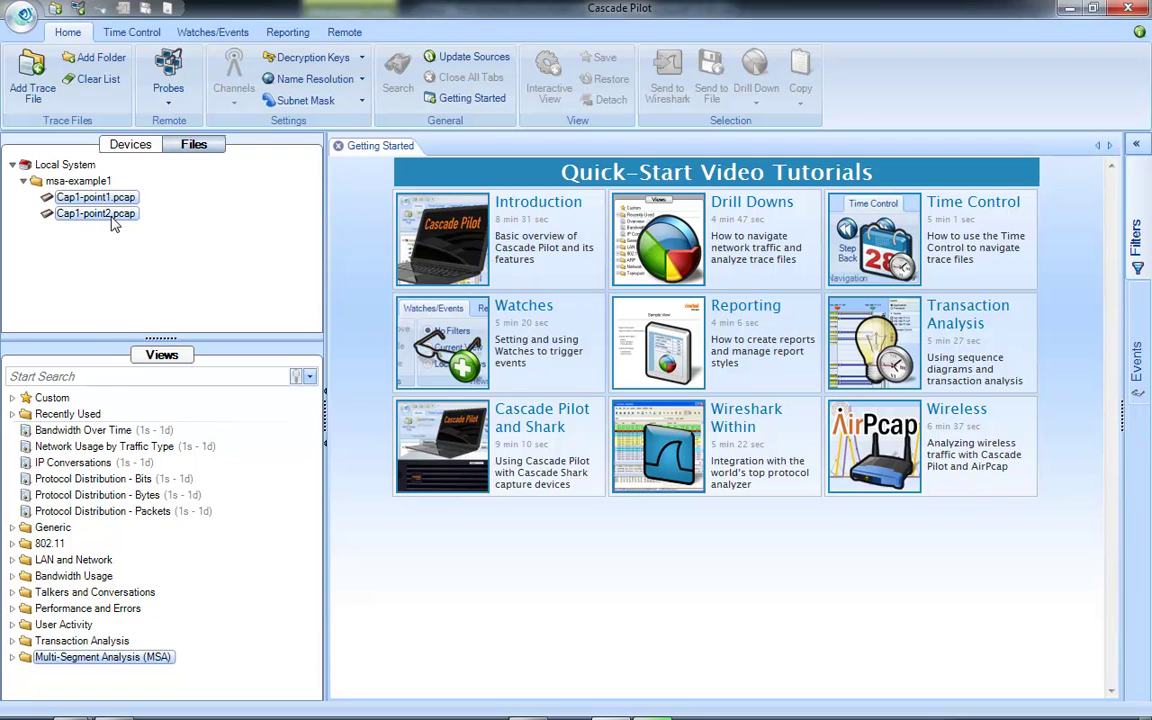
pyautogui.rightClick(113, 226)
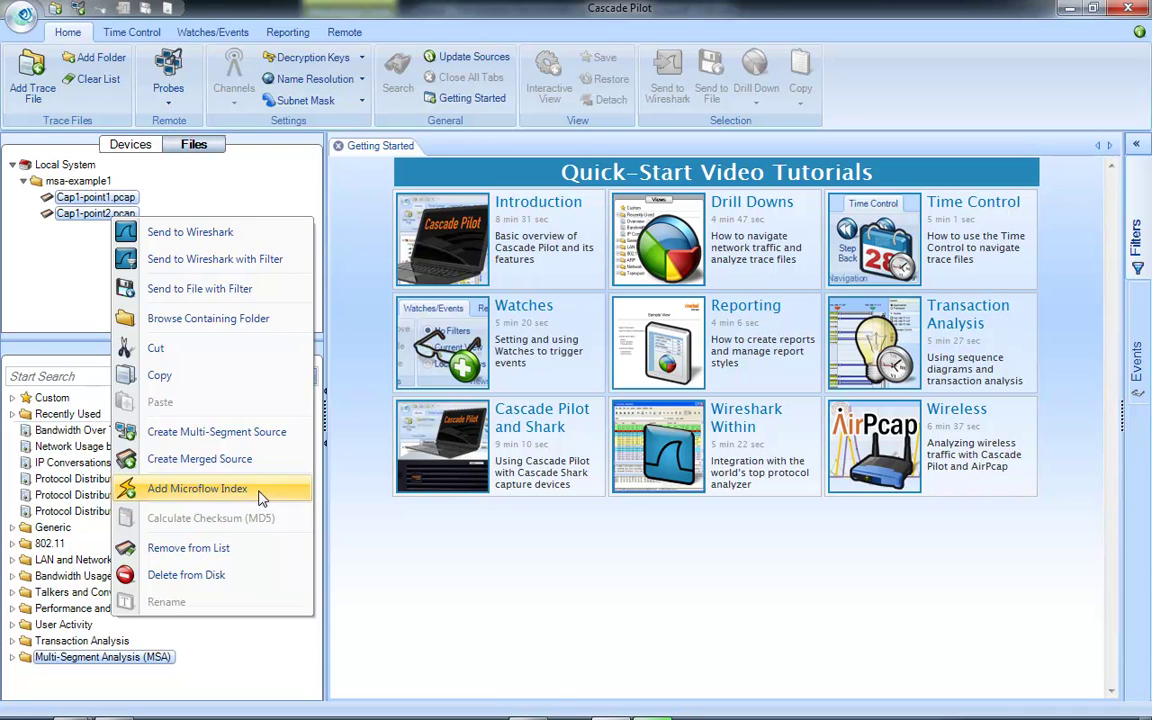
pyautogui.click(197, 488)
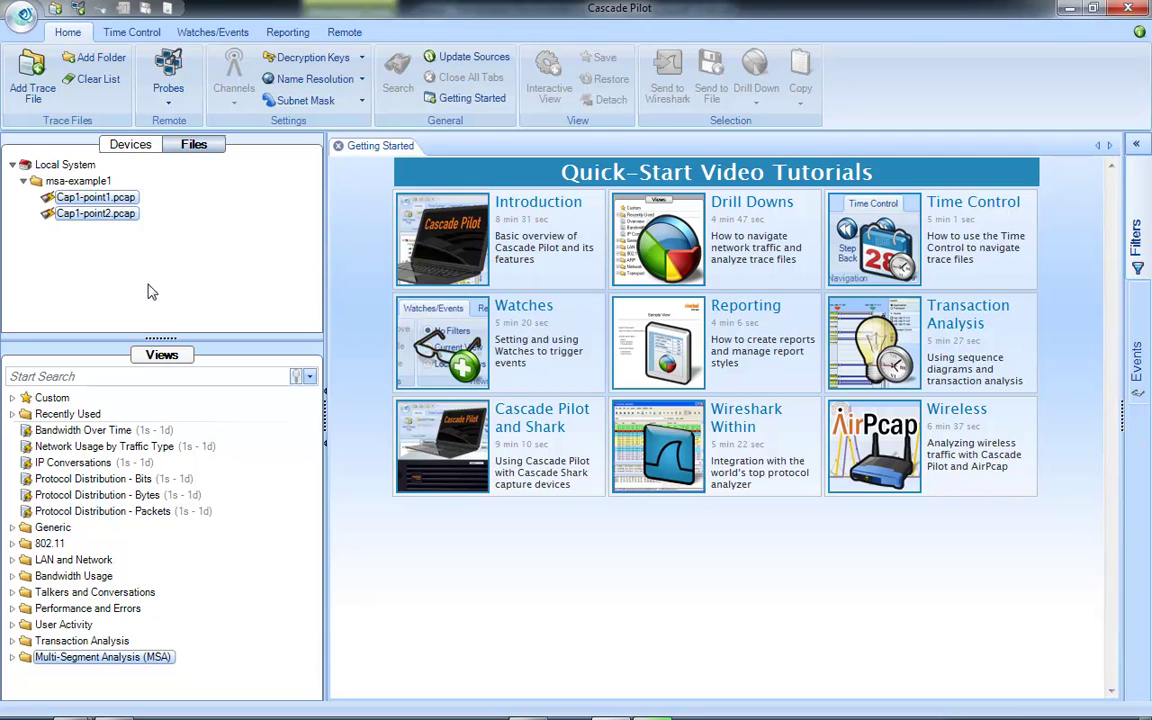
# Step: Create a multi-segment source from the two Cap1 capture files and estimate its time skews
pyautogui.rightClick(92, 214)
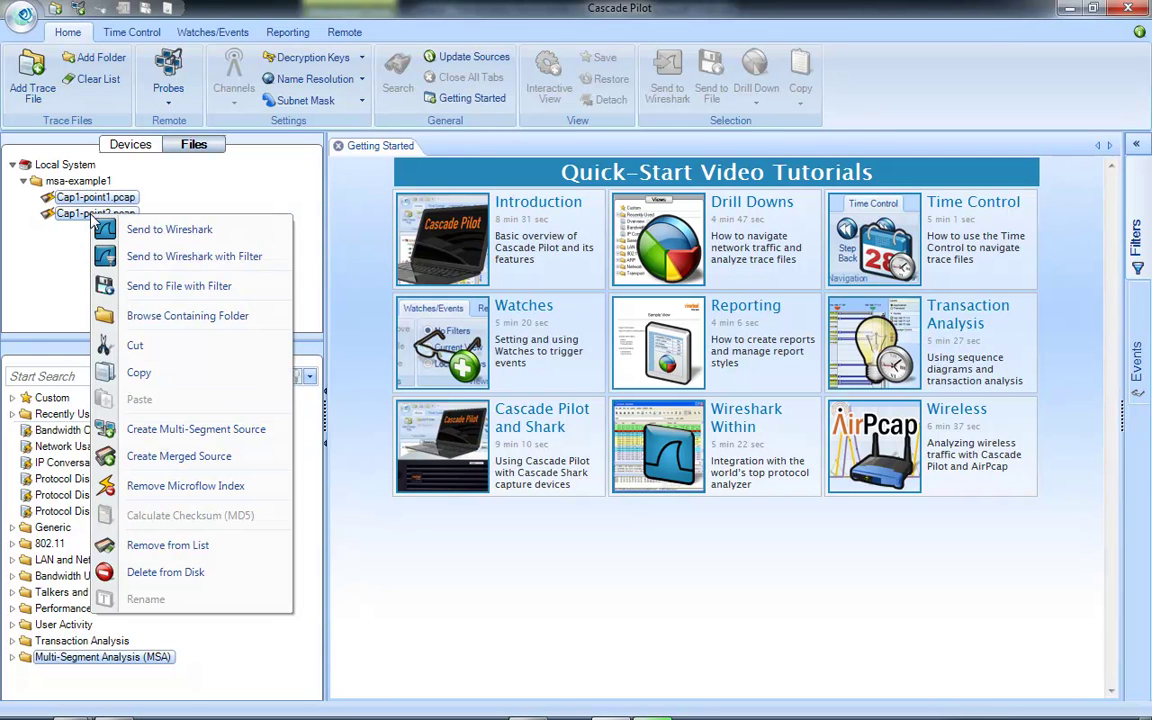
pyautogui.click(257, 430)
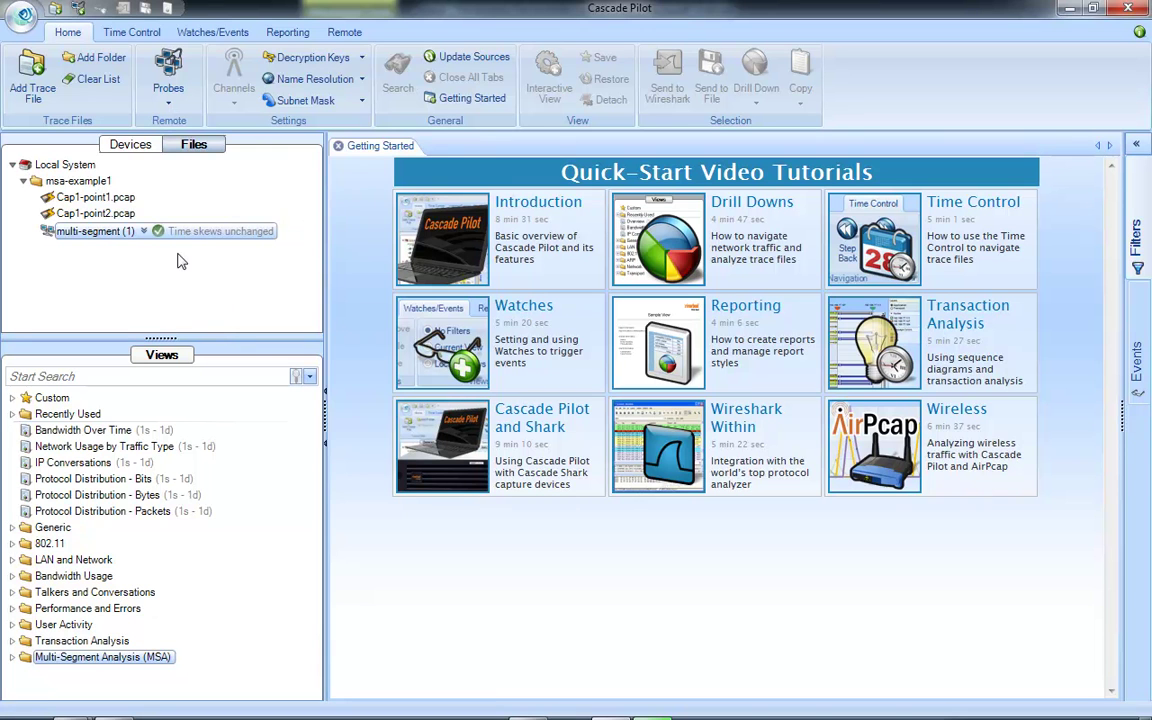
pyautogui.rightClick(200, 232)
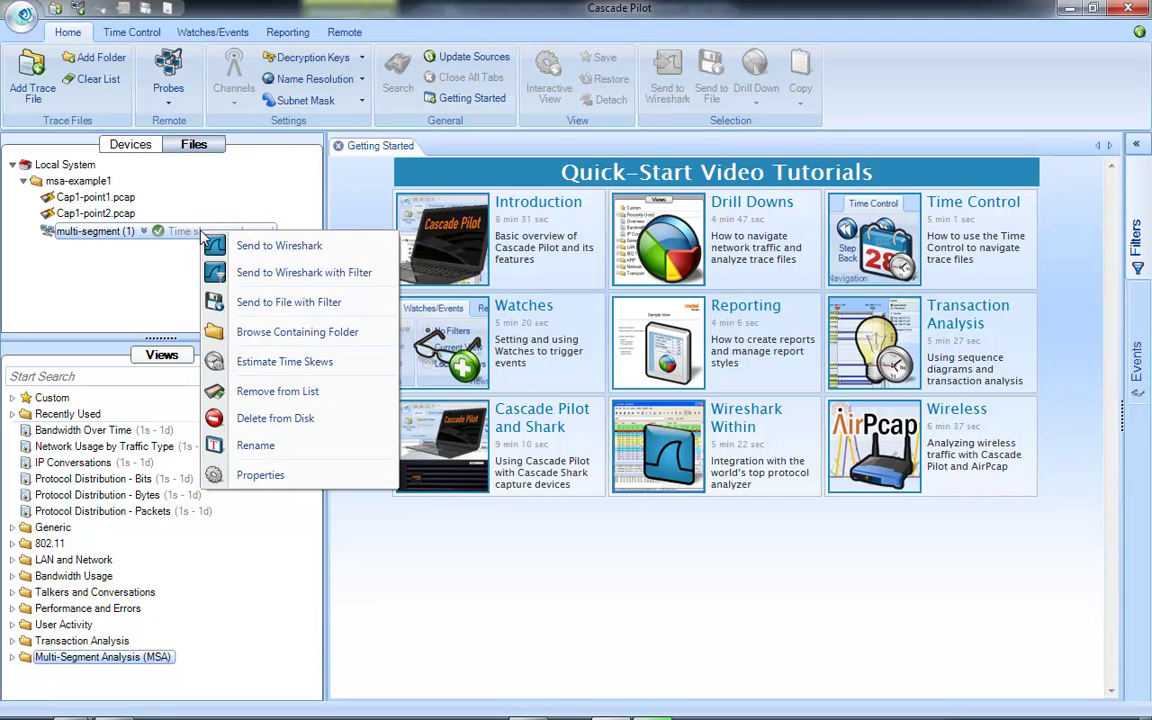
pyautogui.click(248, 361)
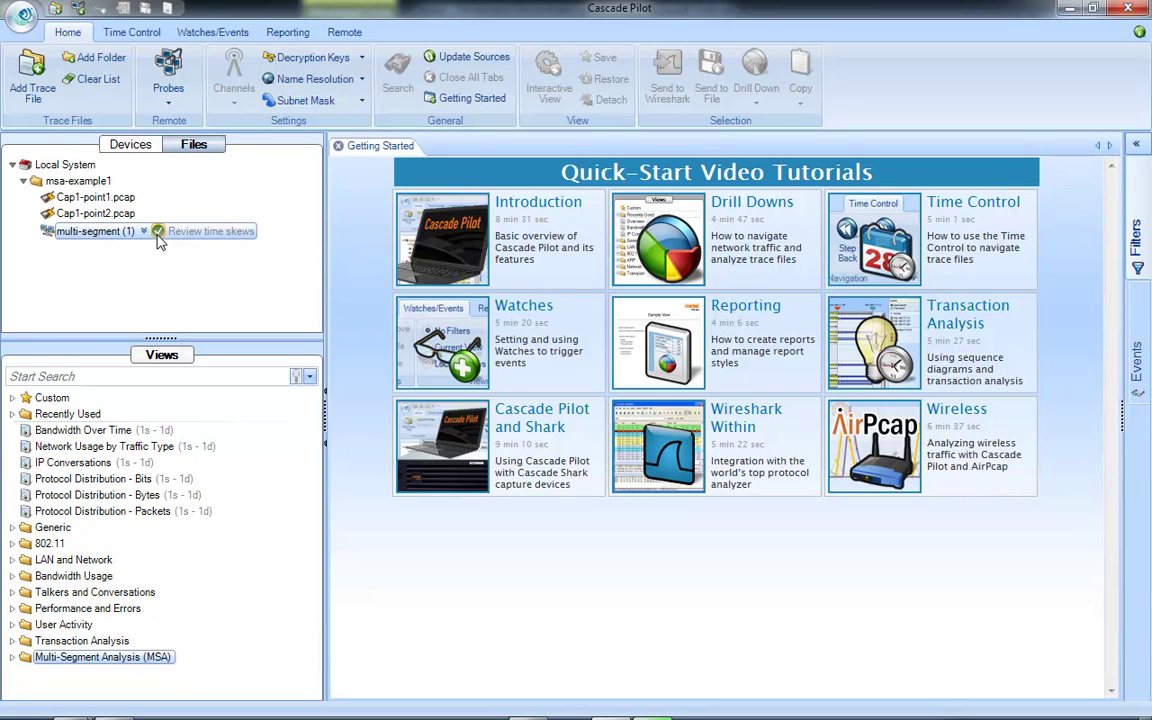
# Step: Review and accept the estimated time skews, and expand the multi-segment source to show its capture points
pyautogui.click(158, 232)
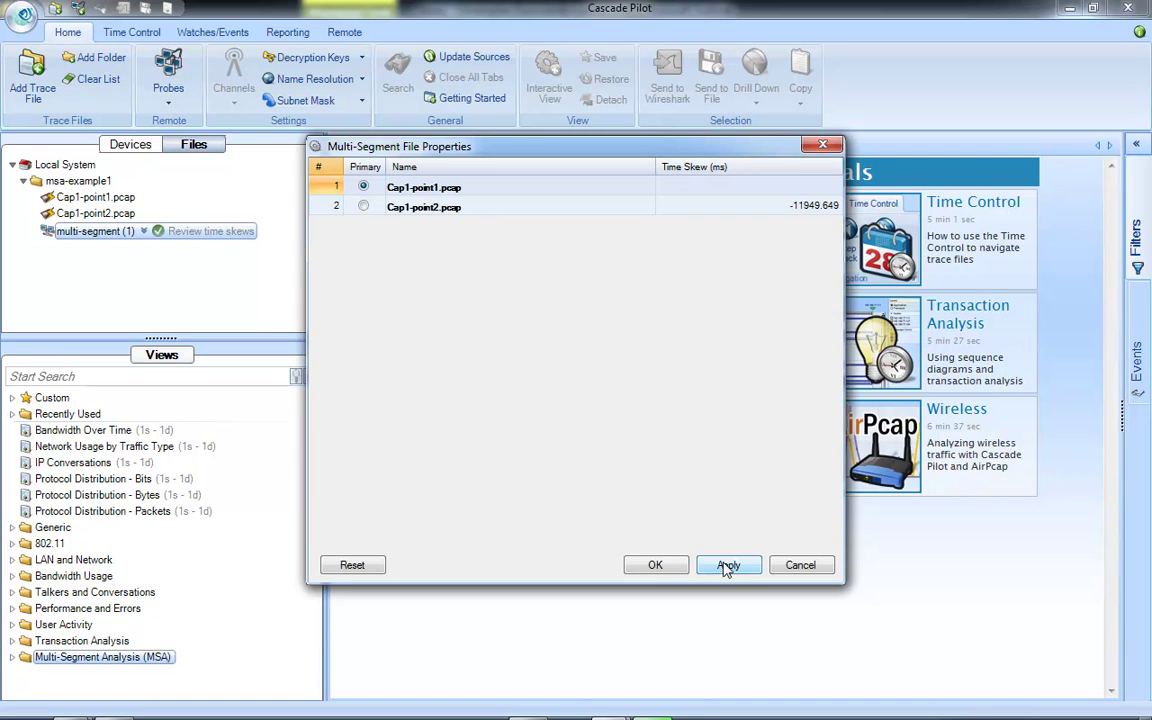
pyautogui.click(655, 565)
pyautogui.click(143, 231)
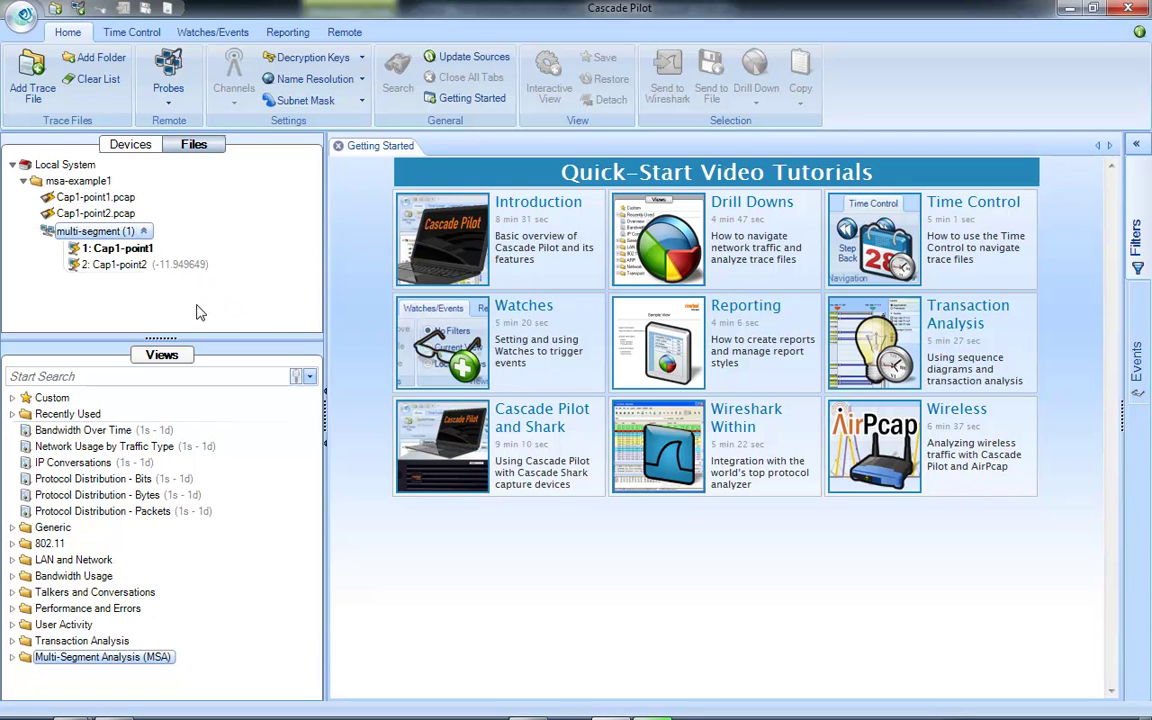
pyautogui.click(143, 231)
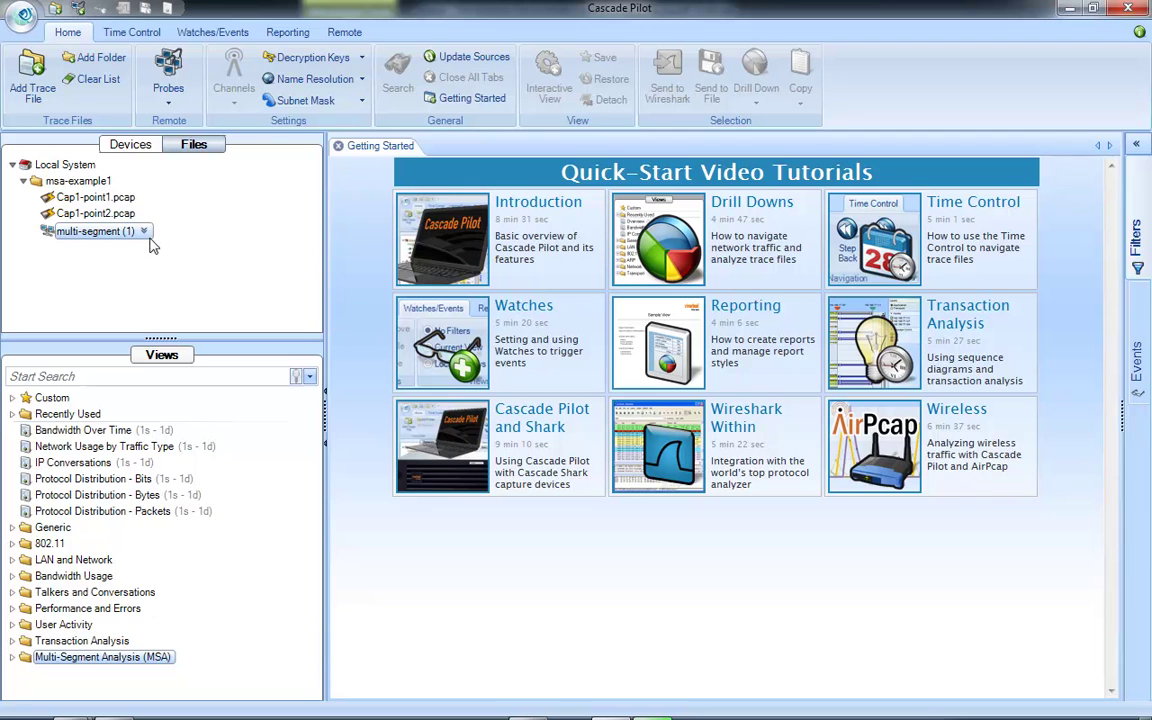
pyautogui.click(143, 231)
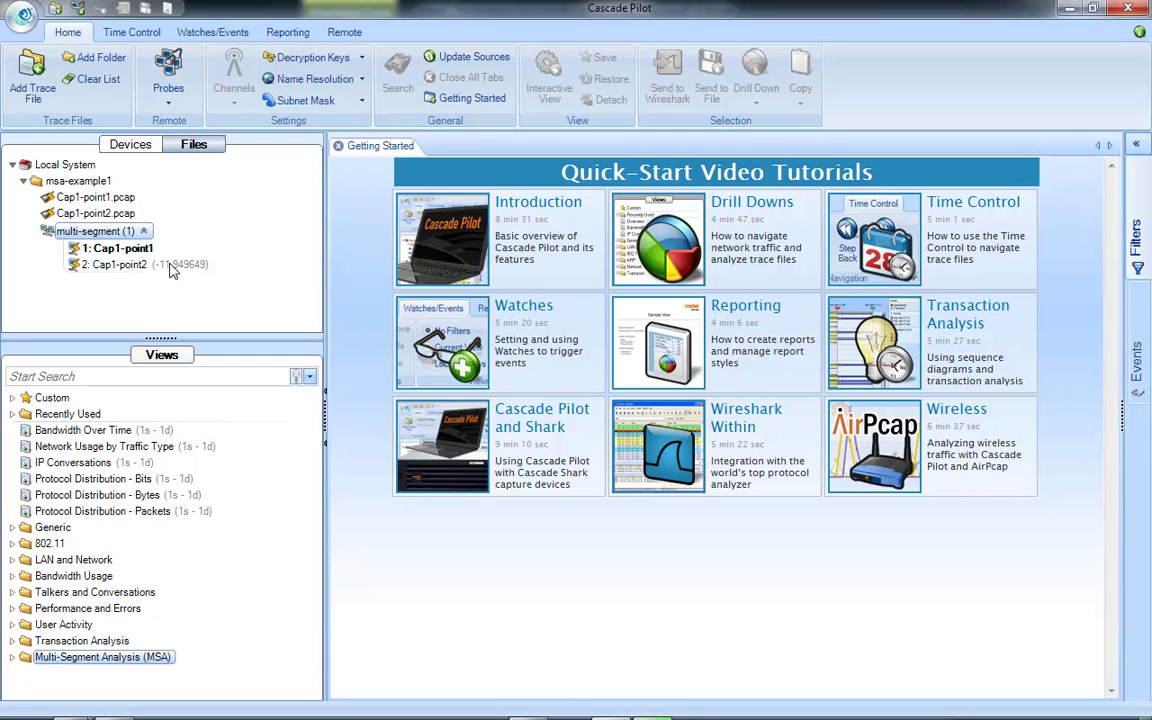
pyautogui.moveTo(77, 269)
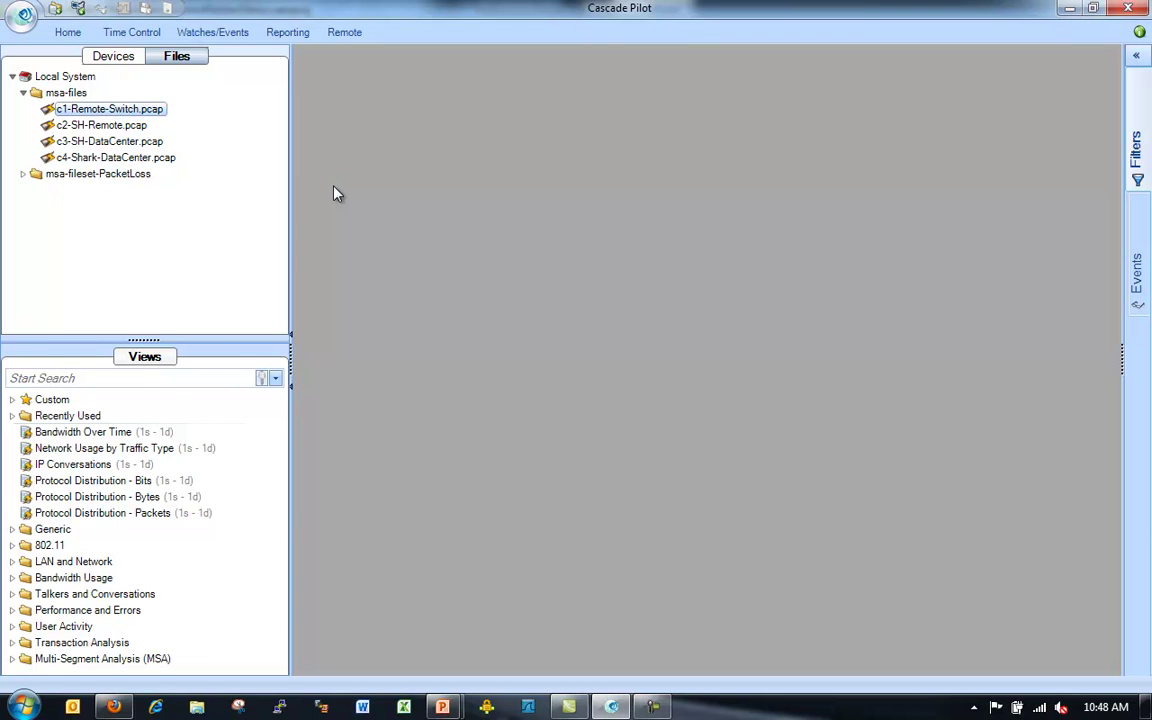
# Step: Create a multi-segment source from the four capture files in msa-files, c1-Remote-Switch through c4-Shark-DataCenter
pyautogui.hotkey('shift', 'End')
pyautogui.hotkey('shift', 'F10')
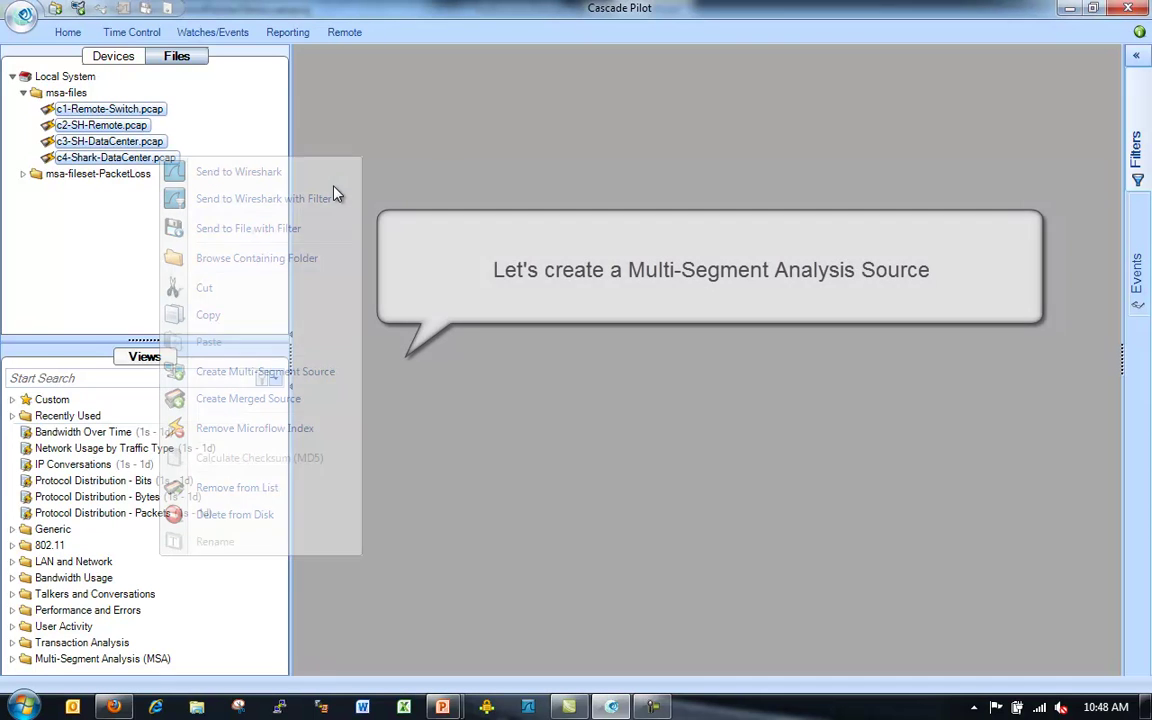
pyautogui.press('Down')
pyautogui.press('Down')
pyautogui.press('Down')
pyautogui.press('Down')
pyautogui.press('Down')
pyautogui.press('Down')
pyautogui.press('Down')
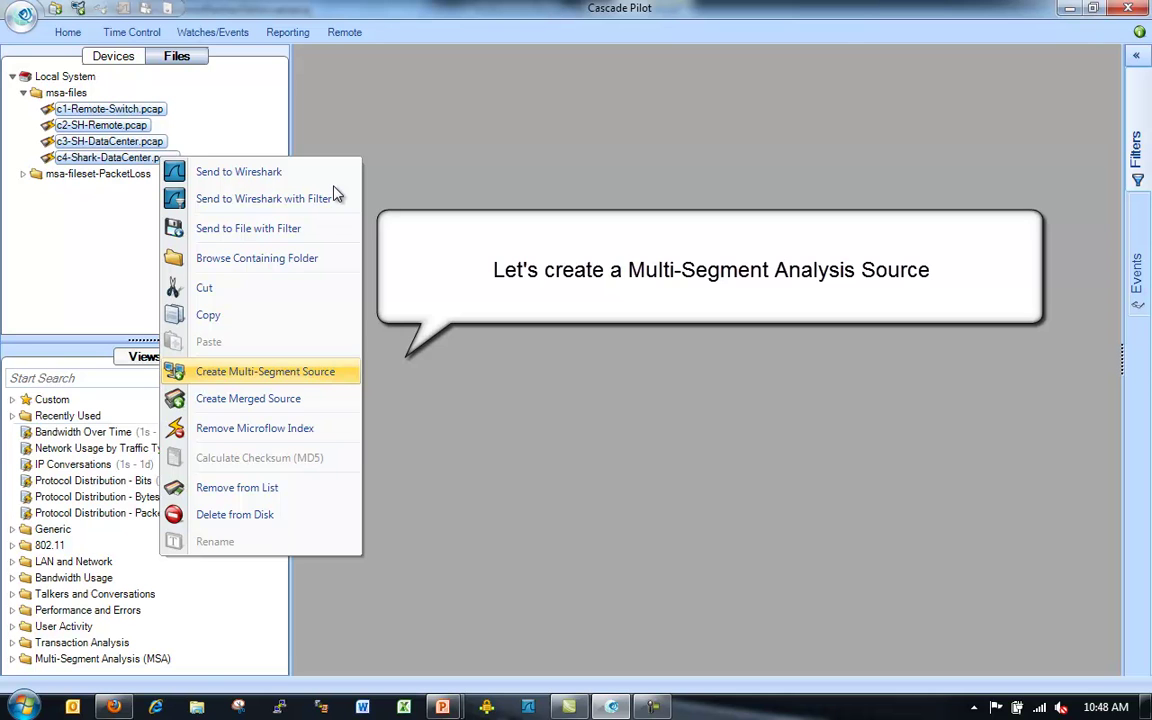
pyautogui.press('Return')
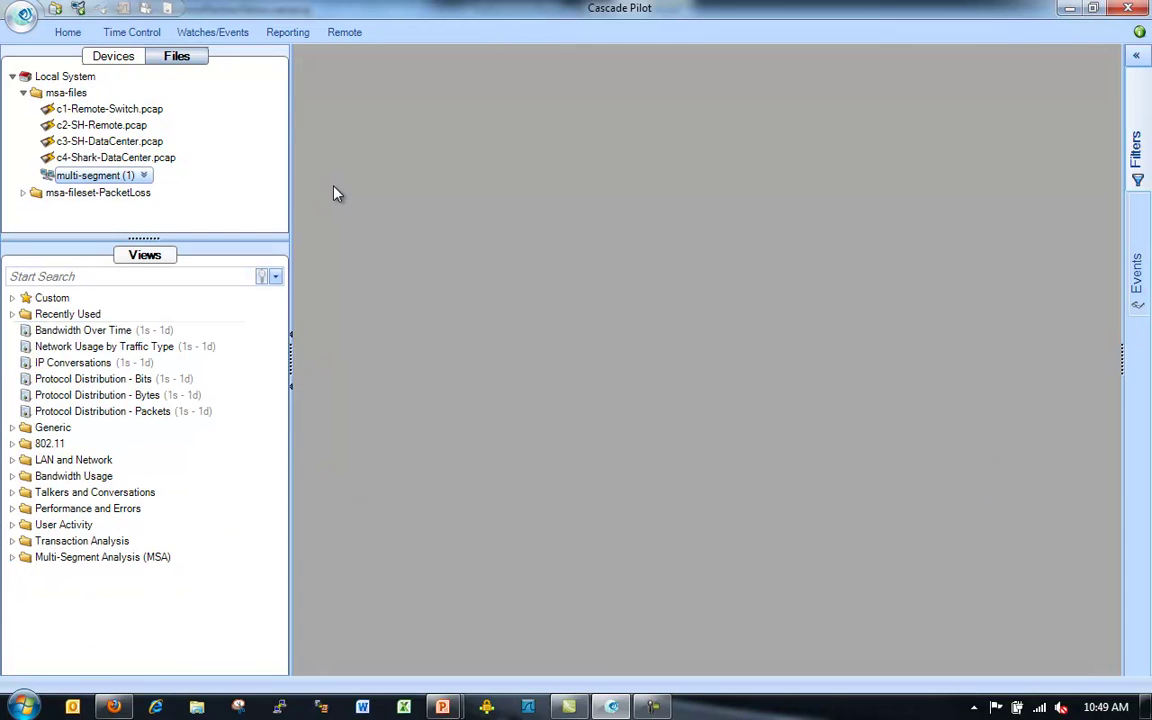
# Step: Apply the MSA Segment Delay Overview view to the multi-segment source in msa-files
pyautogui.press('Right')
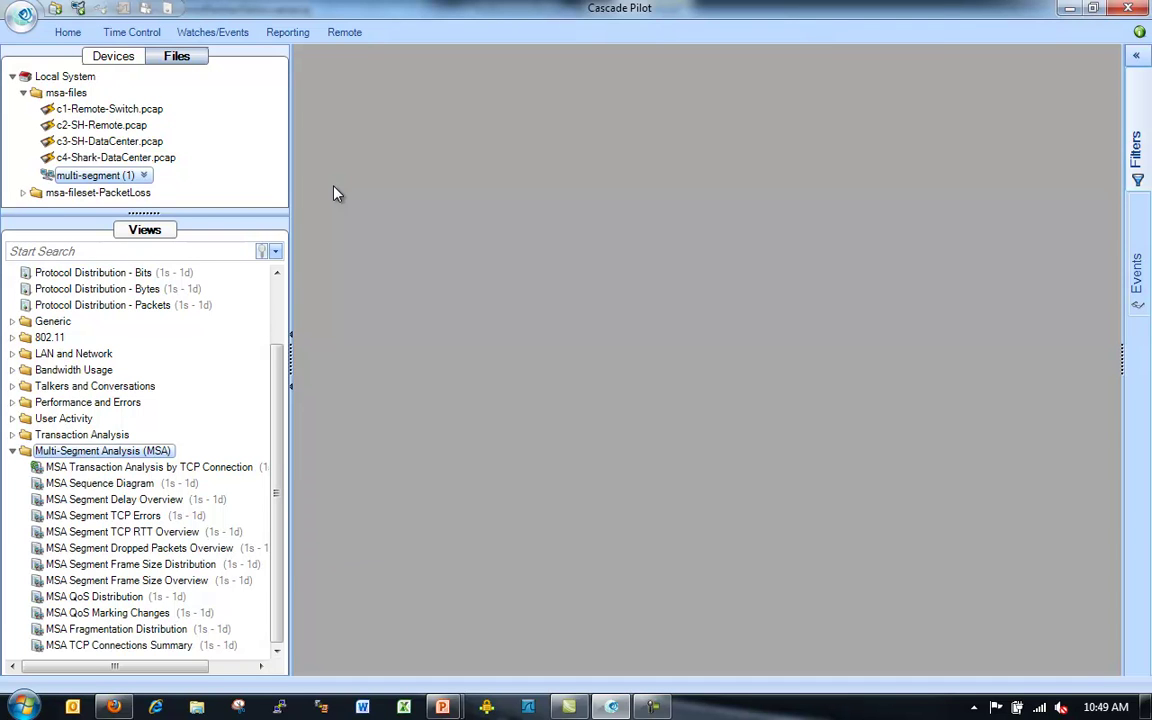
pyautogui.press('Down')
pyautogui.press('Down')
pyautogui.press('Down')
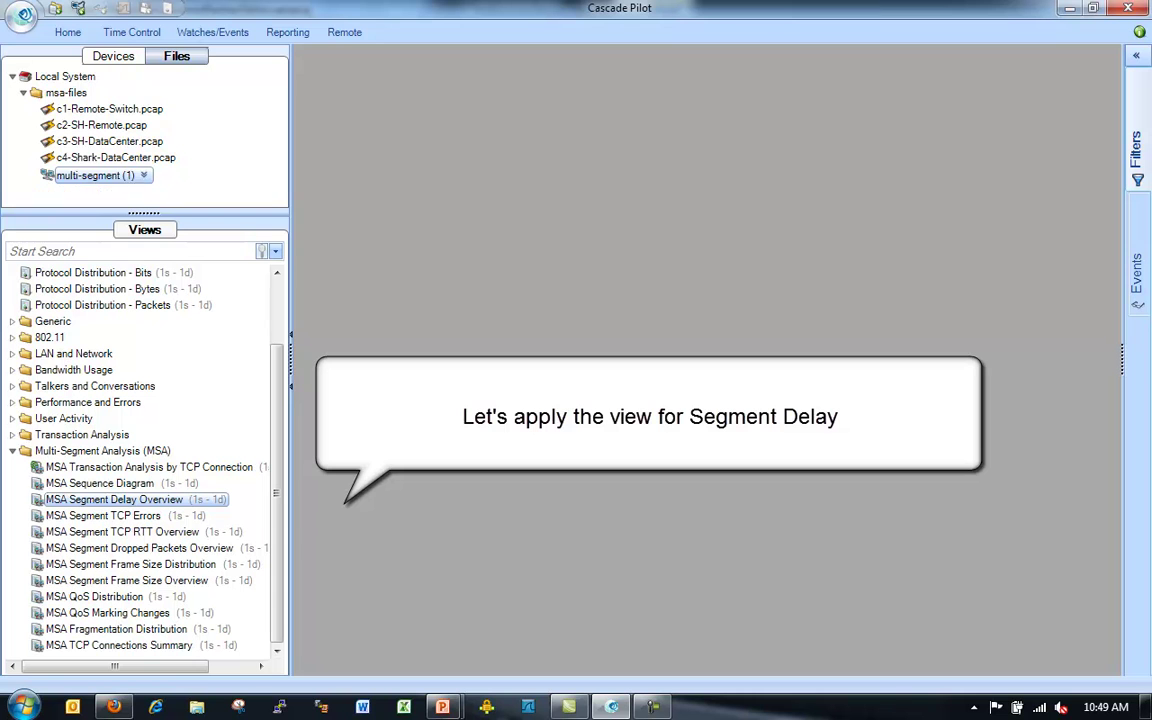
pyautogui.press('Return')
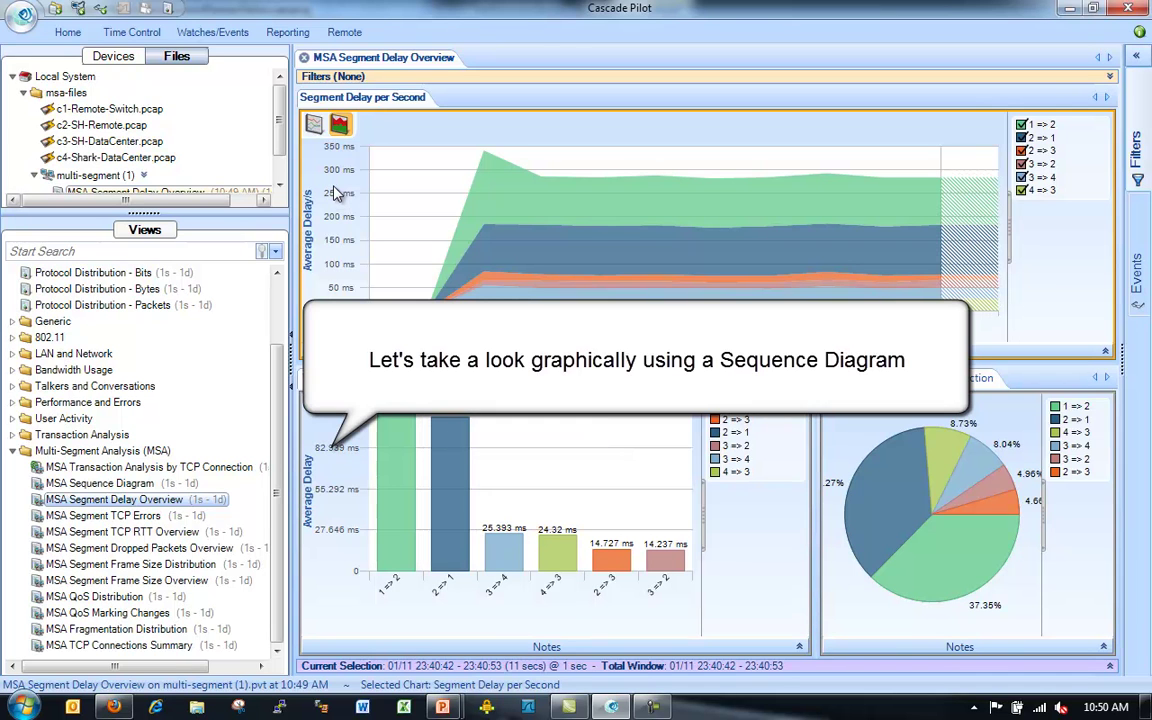
# Step: Apply the MSA Sequence Diagram view to the msa-files source and examine the first TCP exchange between capture points
pyautogui.click(99, 483)
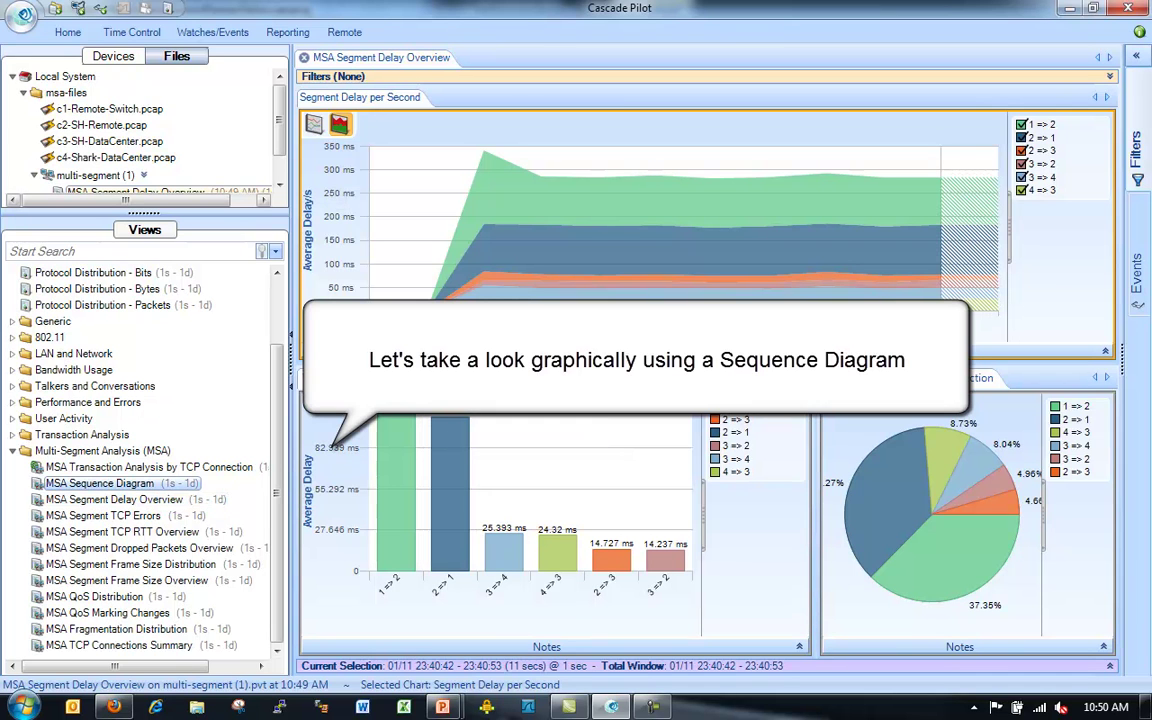
pyautogui.moveTo(99, 483); pyautogui.dragTo(342, 185)
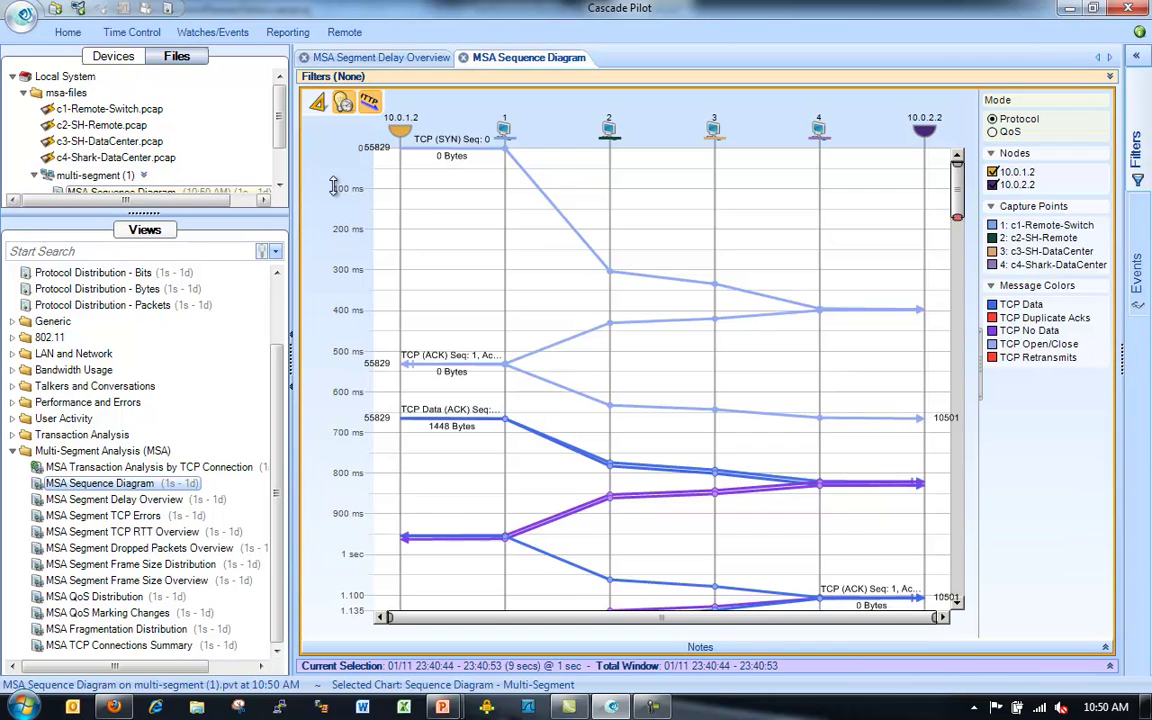
pyautogui.scroll(3, 334, 188)
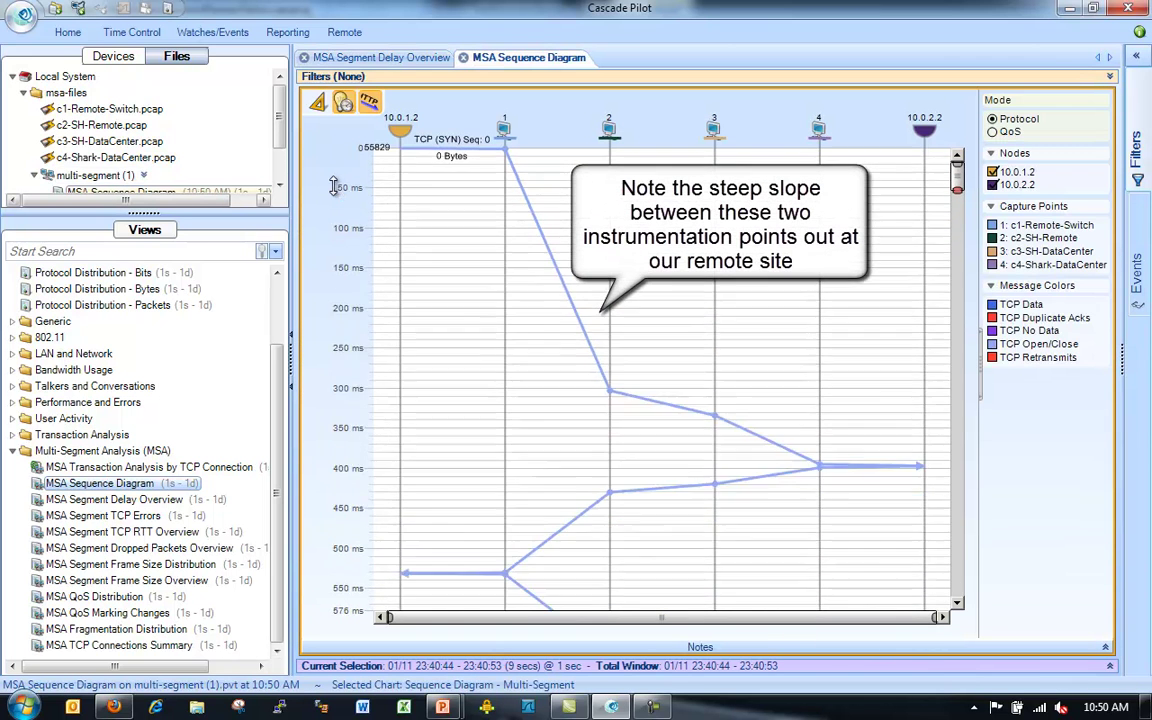
pyautogui.scroll(-1, 334, 186)
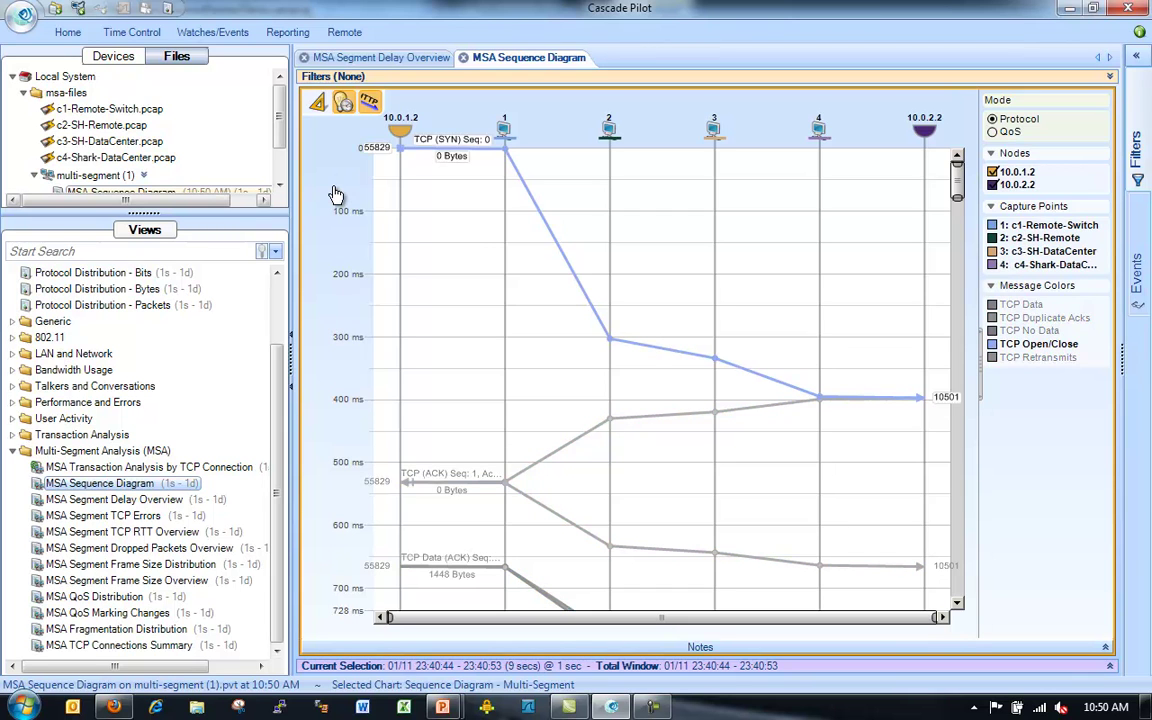
pyautogui.moveTo(336, 194)
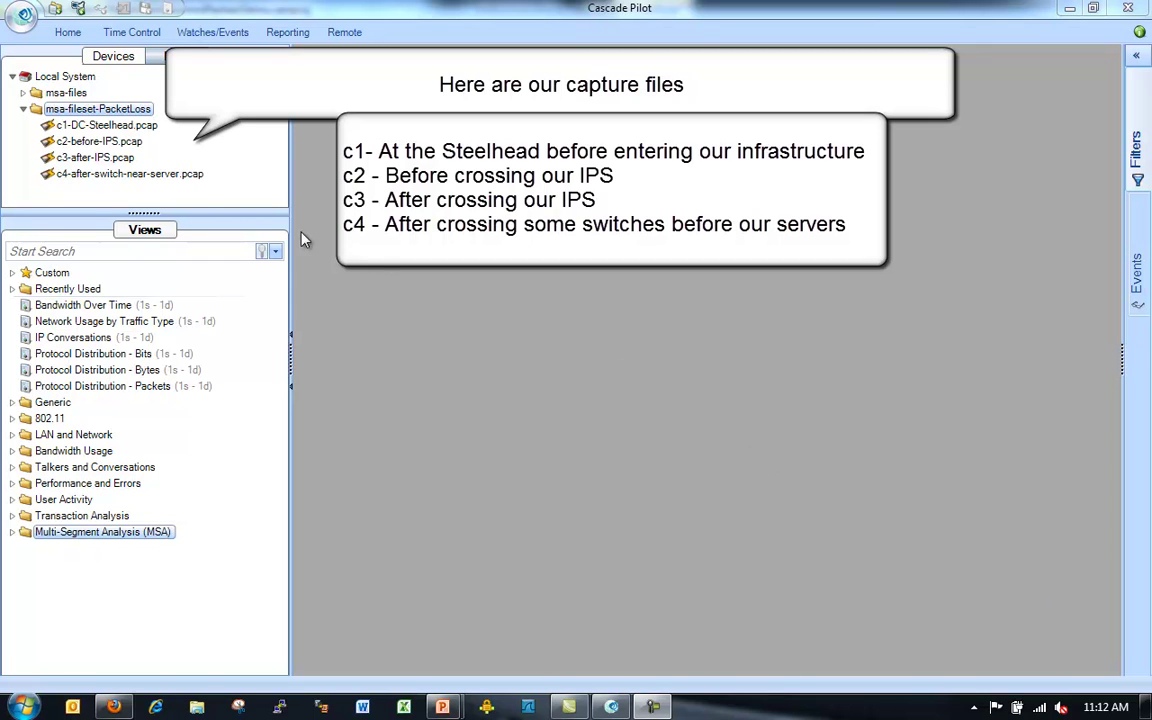
# Step: Create a multi-segment source from the four capture files in msa-fileset-PacketLoss, c1-DC-Steelhead through c4-after-switch-near-server
pyautogui.click(122, 128)
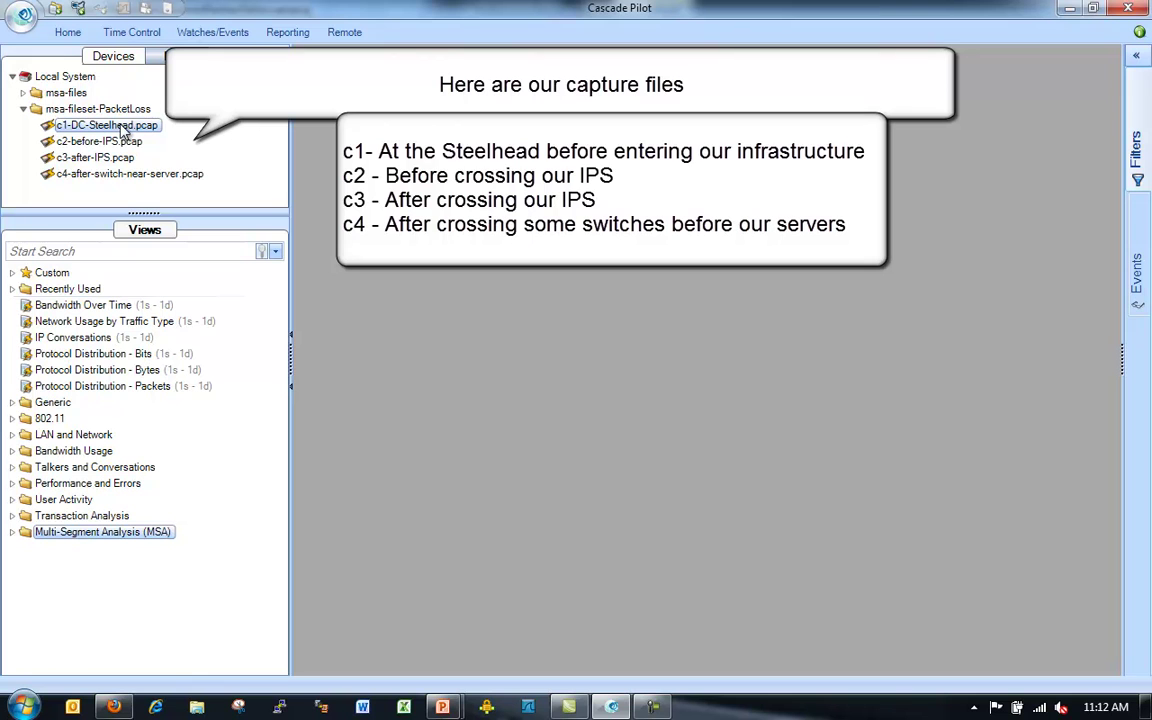
pyautogui.keyDown('shift'); pyautogui.click(125, 175); pyautogui.keyUp('shift')
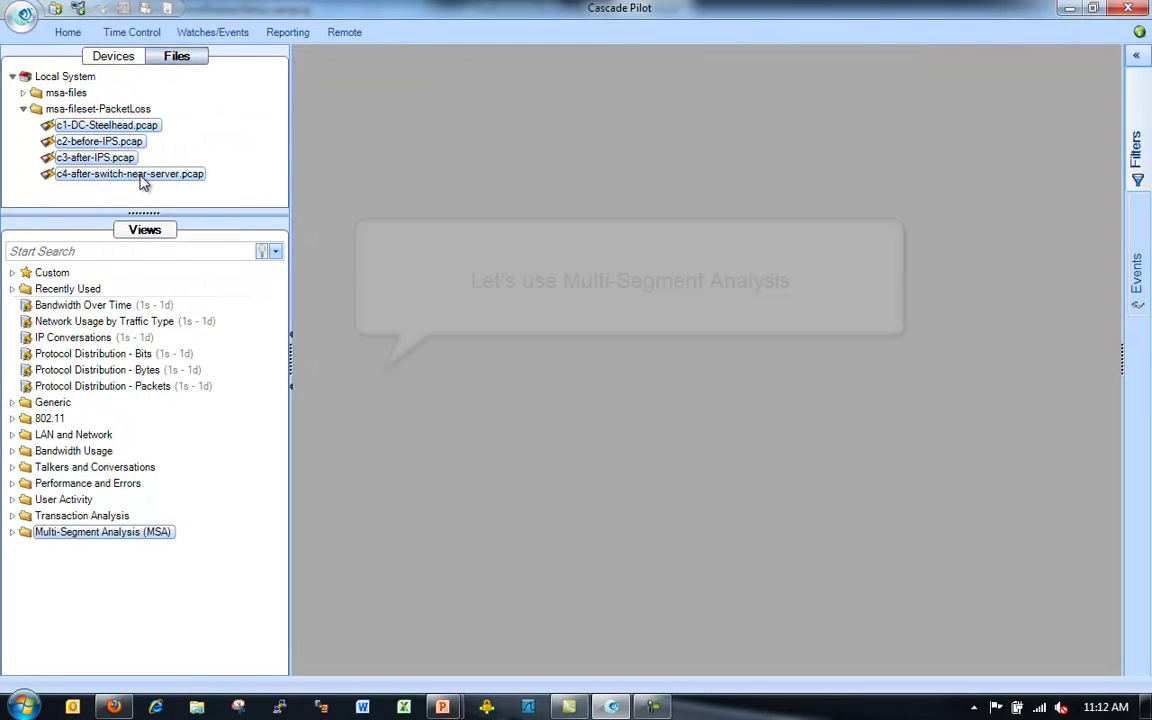
pyautogui.rightClick(143, 180)
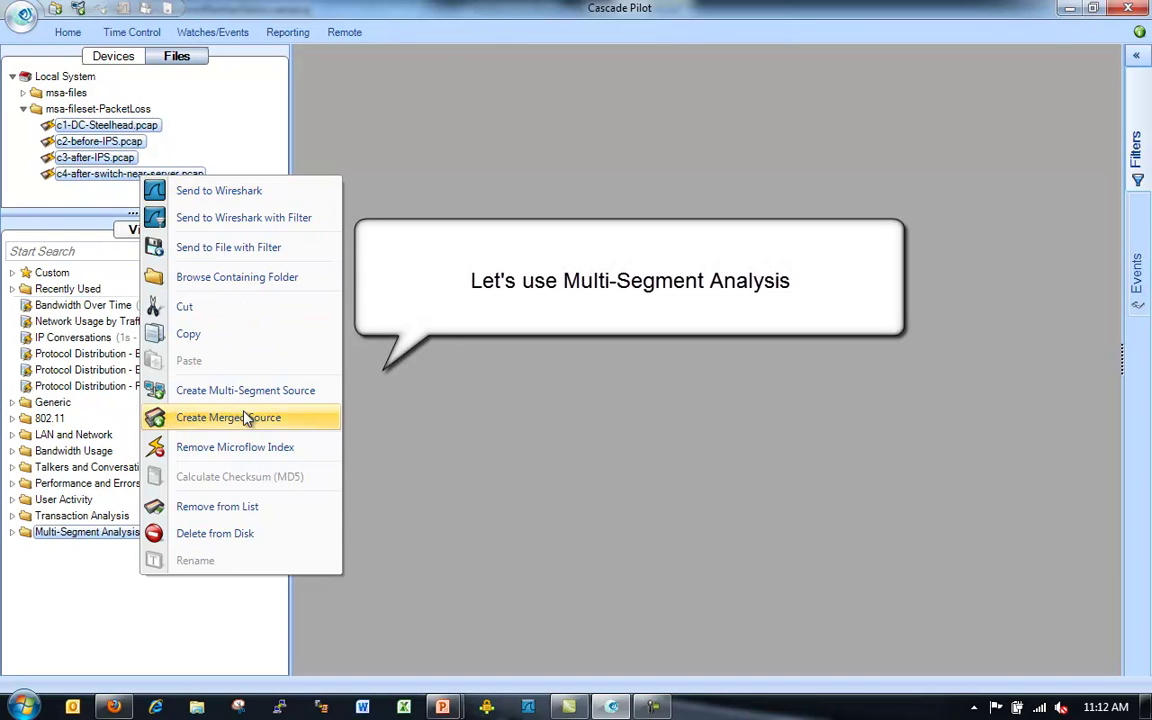
pyautogui.click(310, 401)
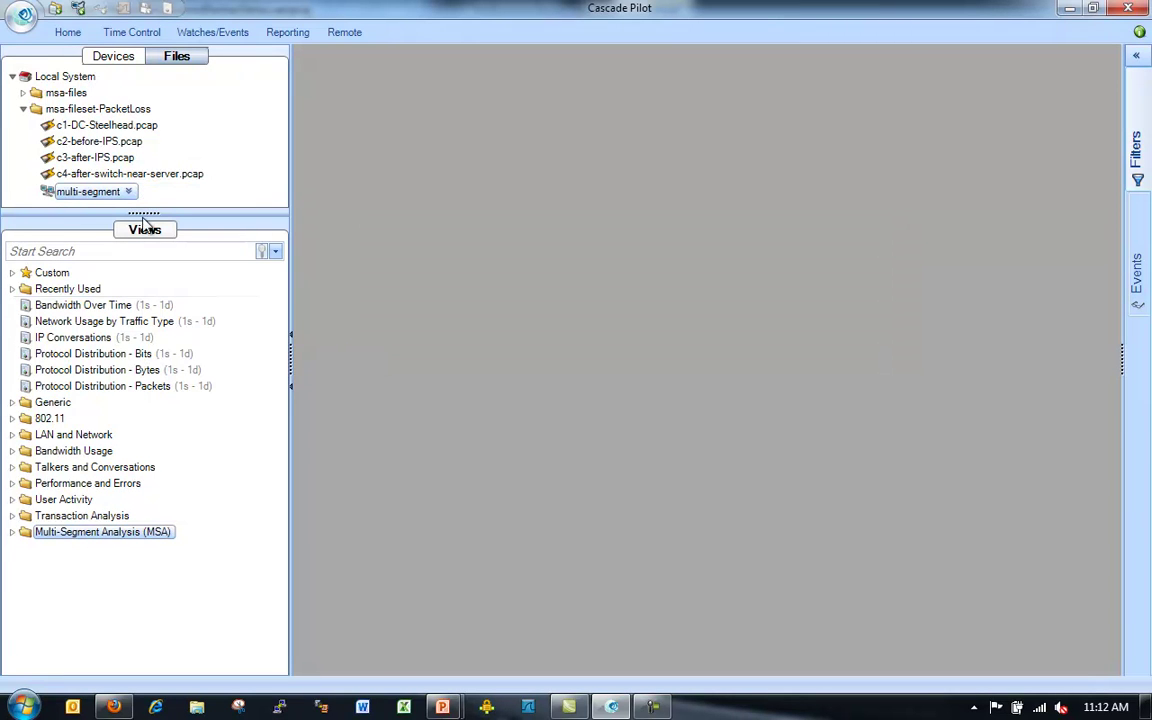
# Step: Apply the MSA Segment Dropped Packets Overview view to the packet-loss multi-segment source
pyautogui.moveTo(143, 213); pyautogui.dragTo(143, 258)
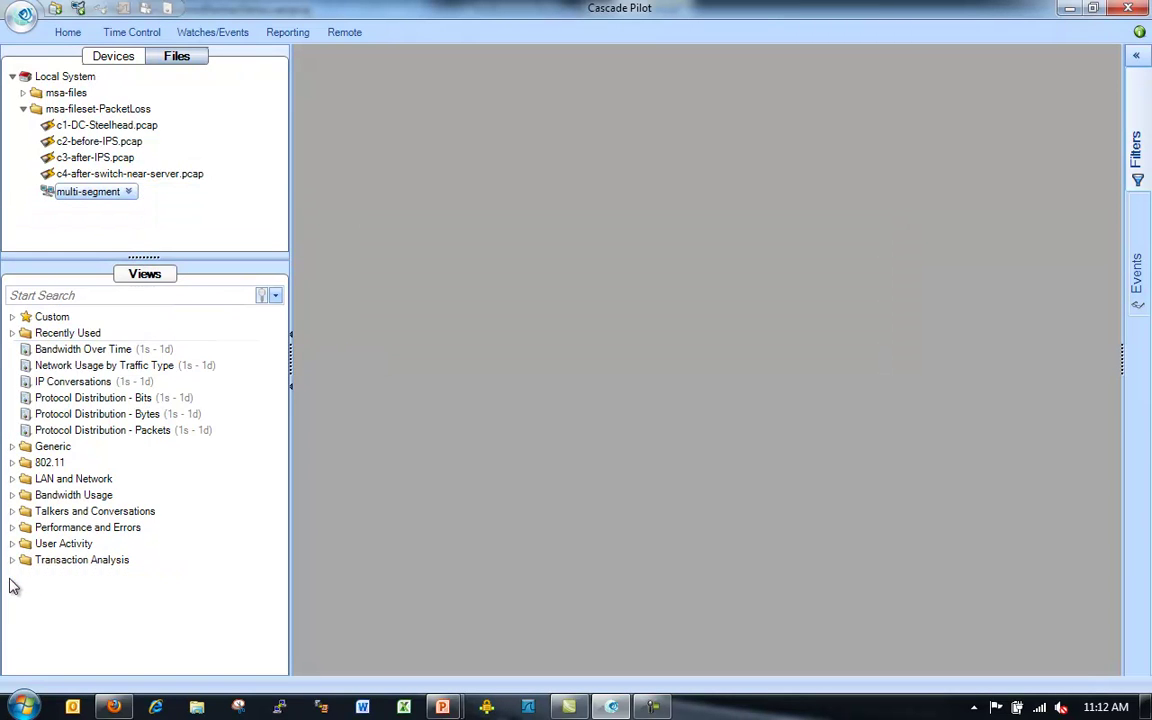
pyautogui.click(12, 577)
pyautogui.scroll(-1, 14, 585)
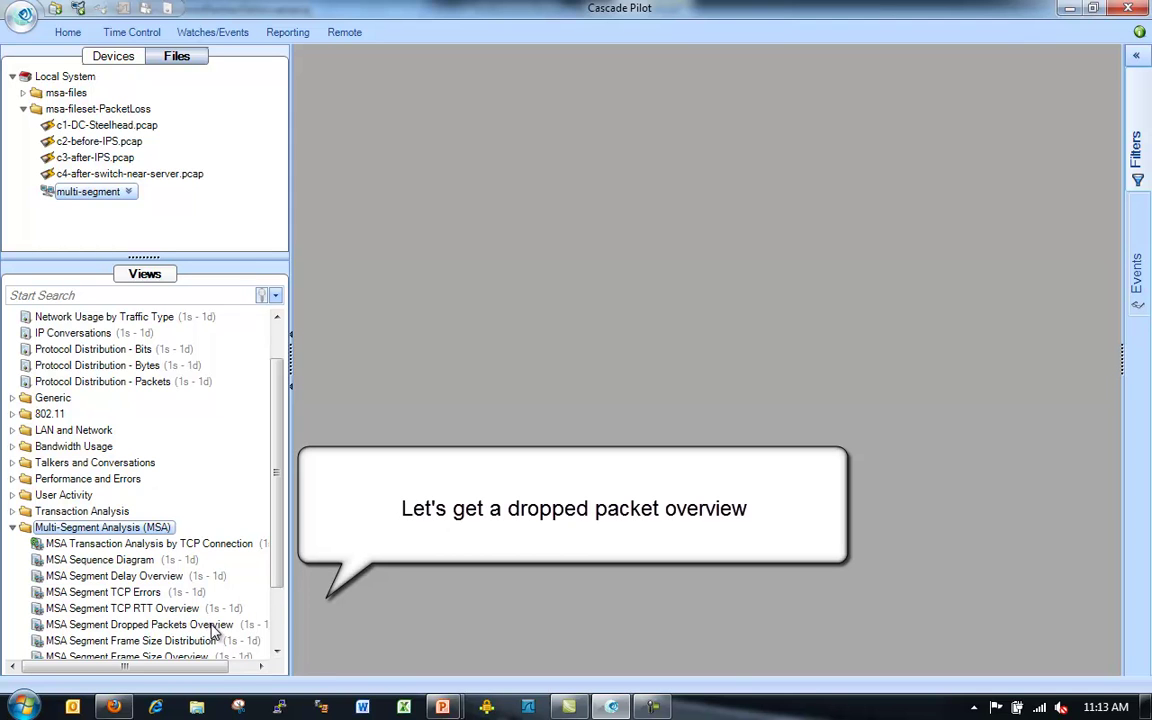
pyautogui.moveTo(45, 626); pyautogui.dragTo(90, 191)
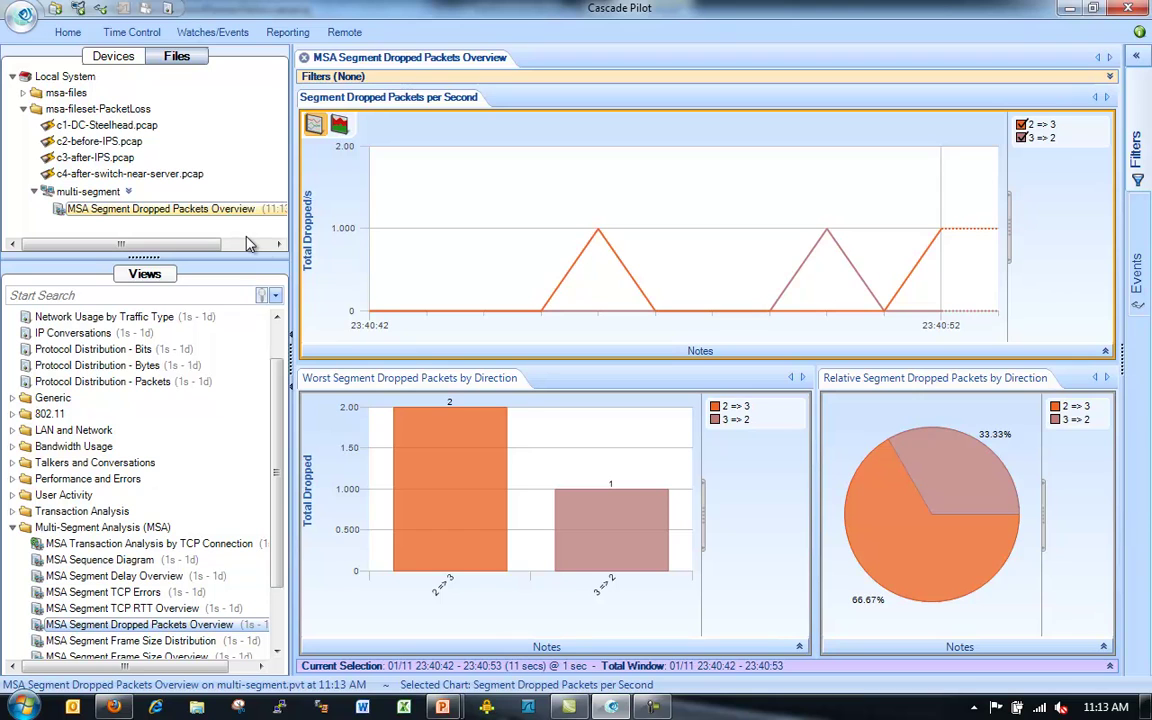
pyautogui.moveTo(465, 444)
# Step: Apply the MSA Sequence Diagram view to the packet-loss multi-segment source
pyautogui.scroll(-1, 284, 547)
pyautogui.scroll(-2, 284, 547)
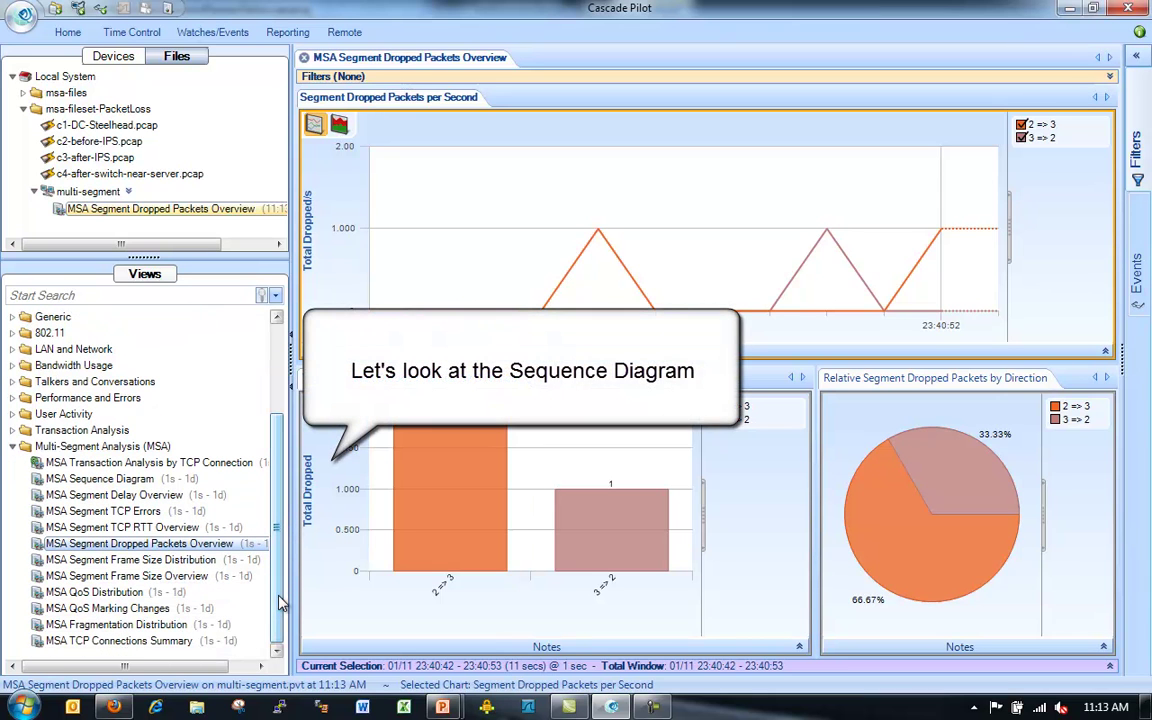
pyautogui.click(108, 480)
pyautogui.moveTo(110, 481); pyautogui.dragTo(100, 199)
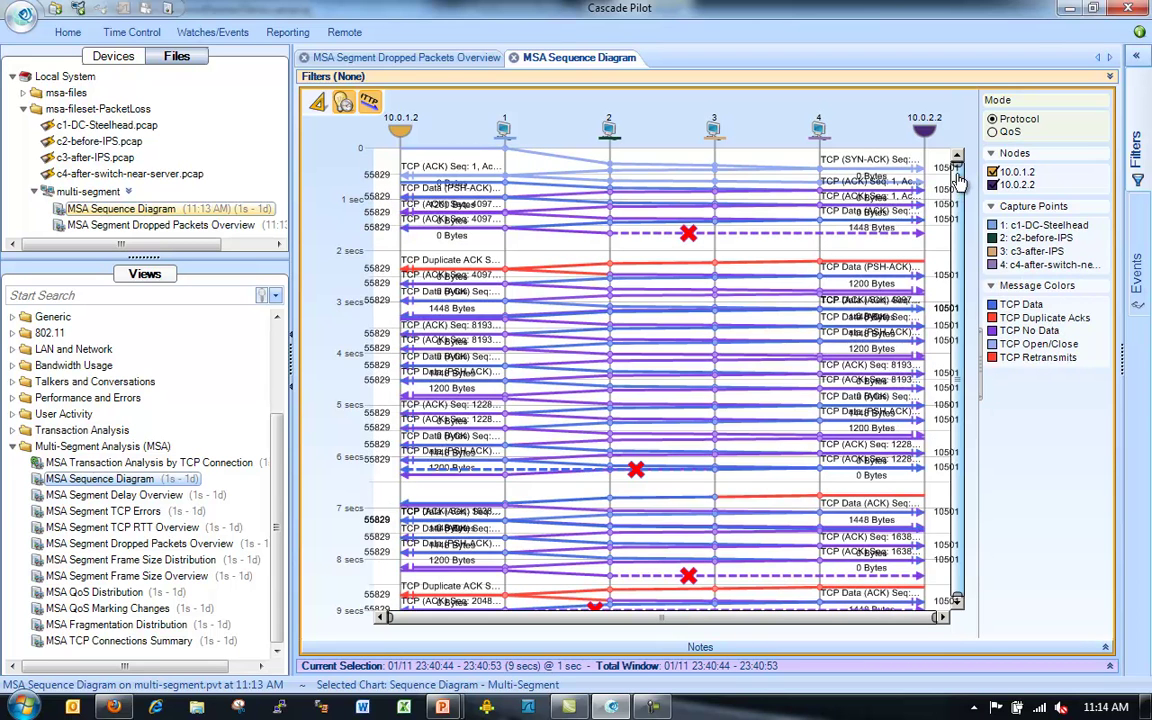
# Step: Narrow the sequence diagram to about the first 2.3 seconds and examine the packets between capture points 2 and 3, around the IPS
pyautogui.moveTo(957, 602); pyautogui.dragTo(956, 248)
pyautogui.moveTo(612, 140)
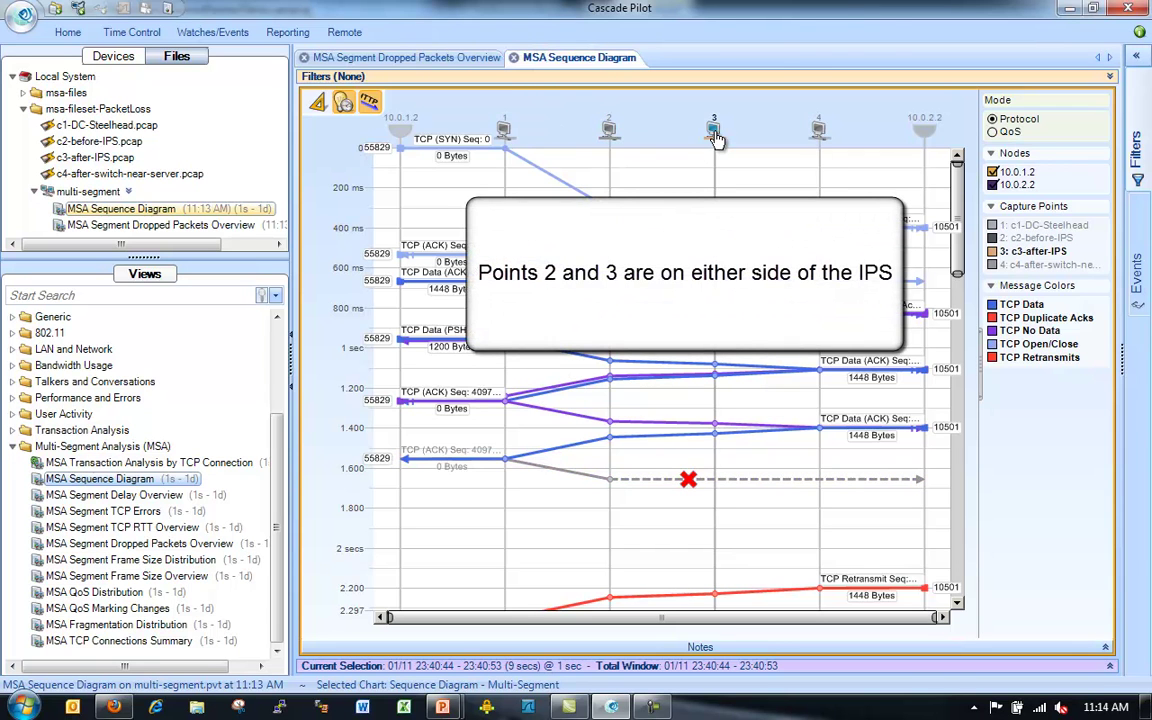
pyautogui.moveTo(716, 138)
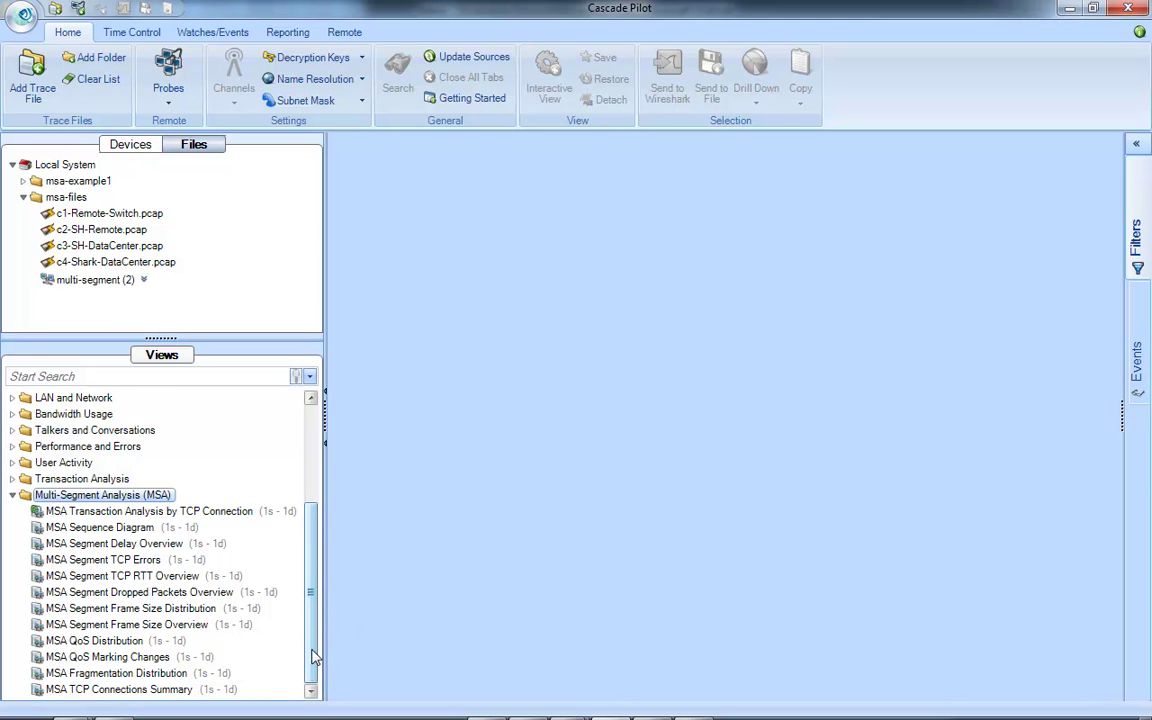
# Step: Apply the MSA QoS Distribution view to the multi-segment (2) source in msa-files
pyautogui.click(153, 610)
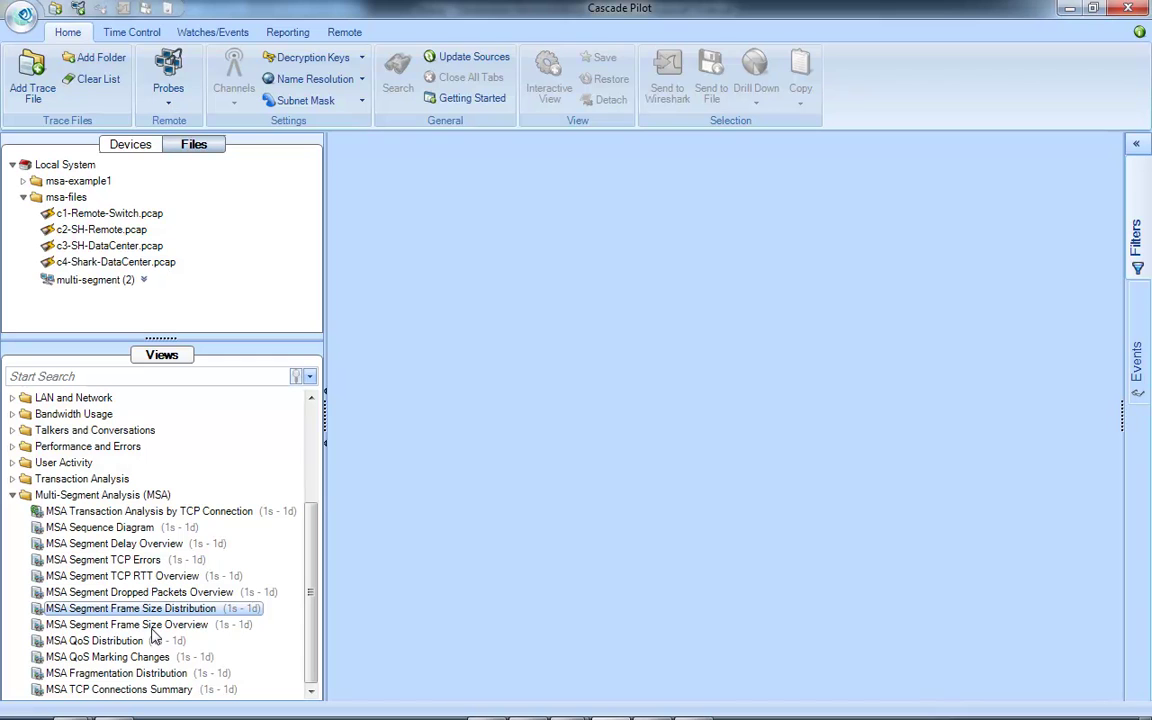
pyautogui.click(157, 675)
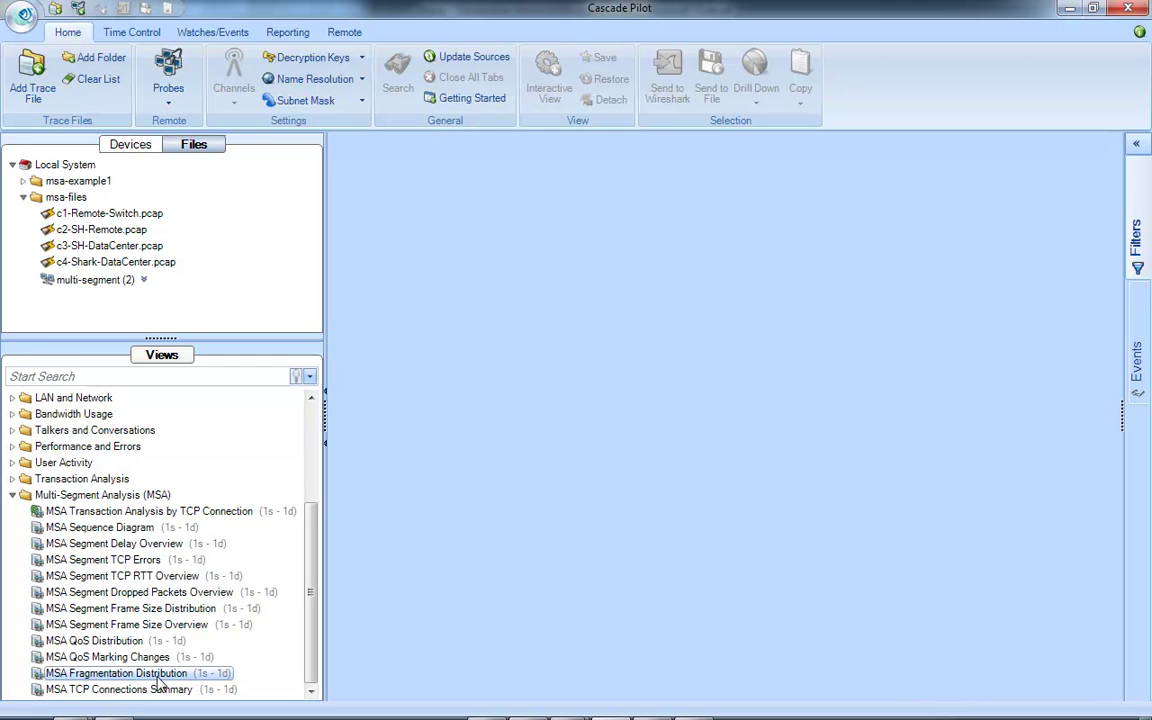
pyautogui.click(164, 610)
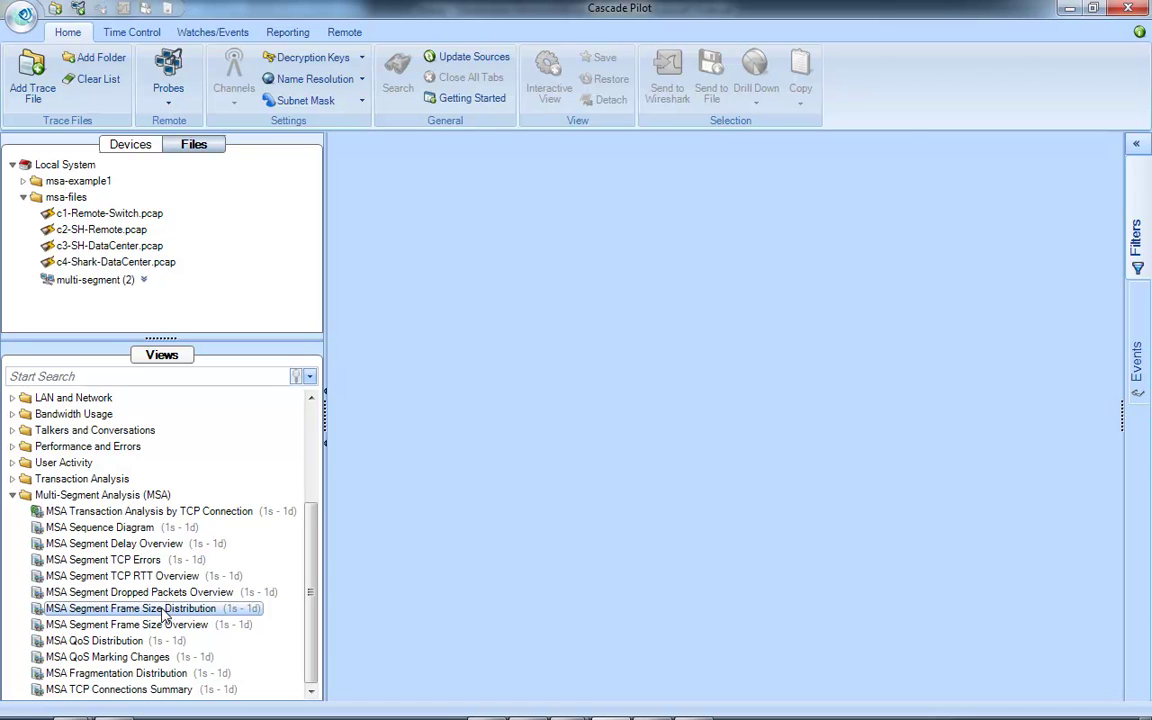
pyautogui.click(128, 643)
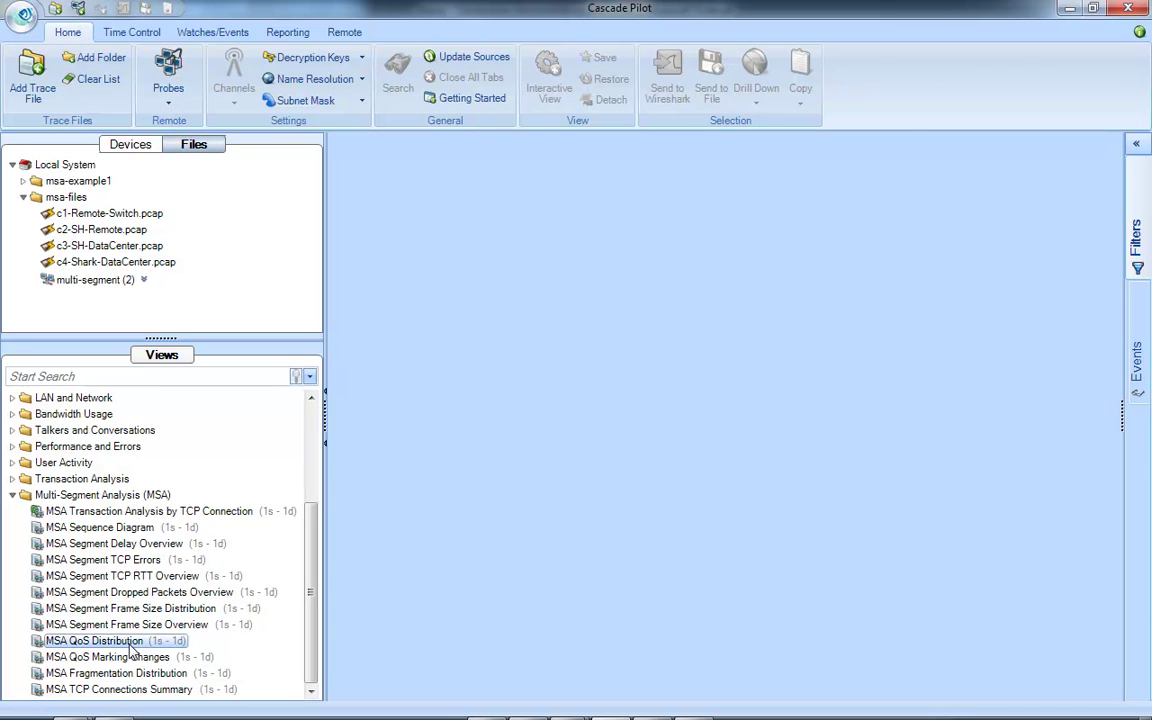
pyautogui.moveTo(138, 354); pyautogui.dragTo(136, 283)
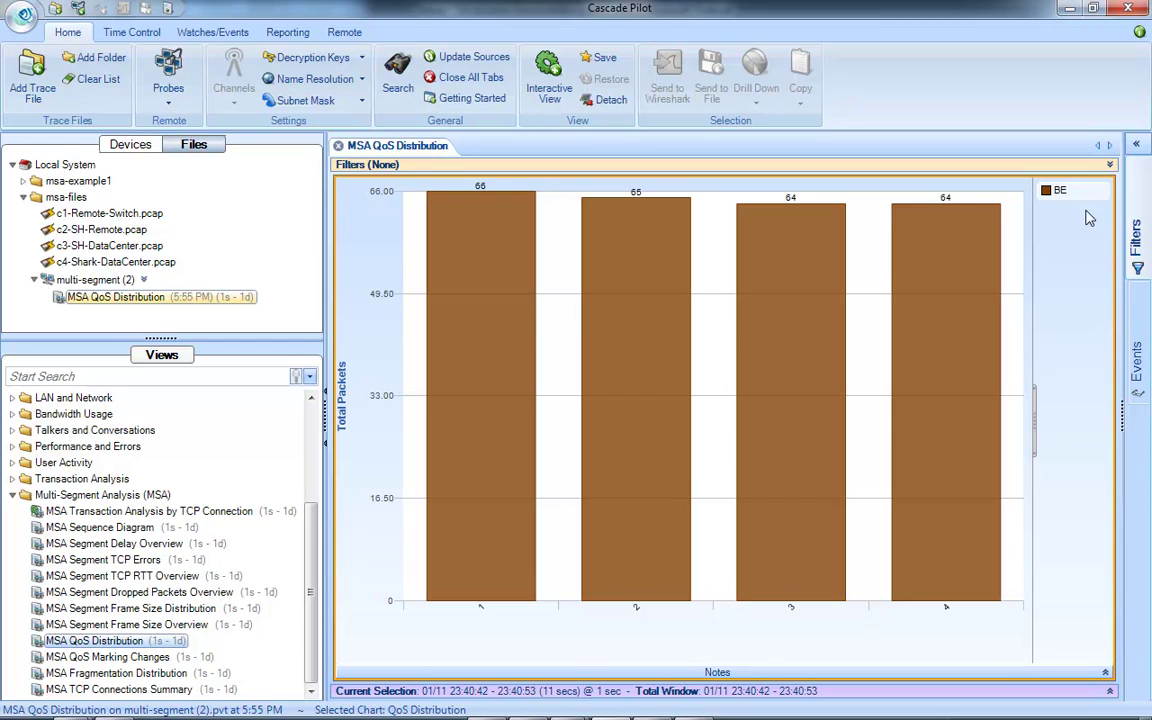
# Step: Apply the MSA QoS Marking Changes view to the multi-segment (2) source
pyautogui.click(110, 657)
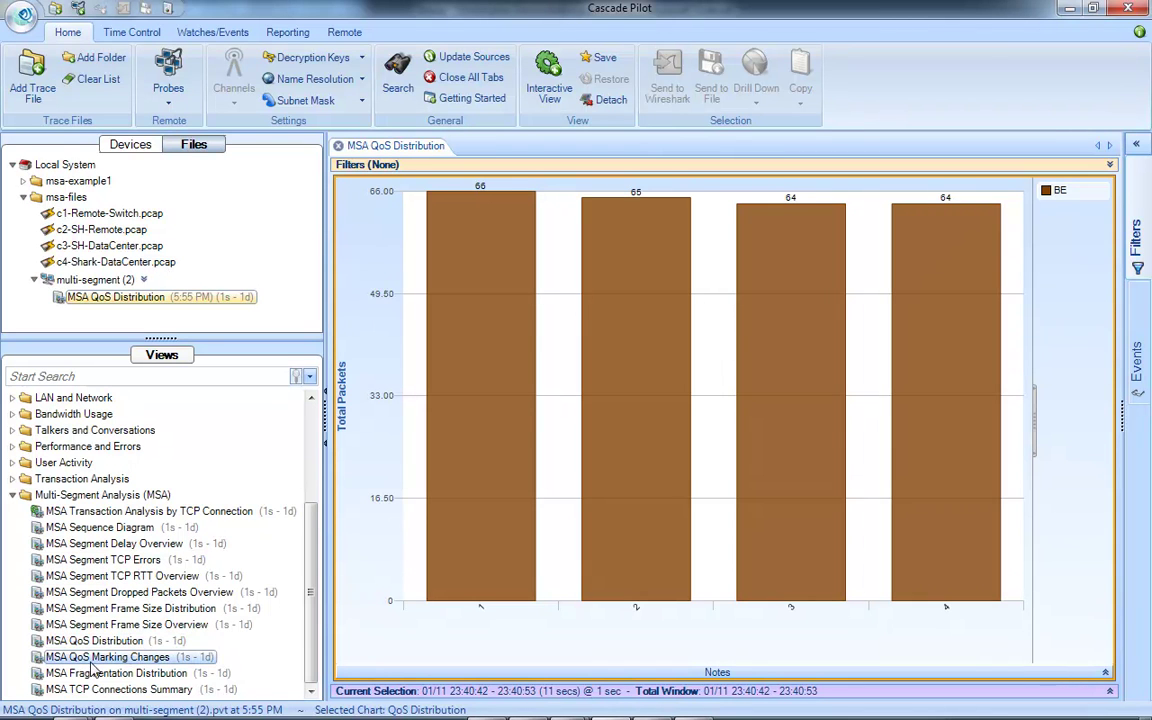
pyautogui.moveTo(90, 664); pyautogui.dragTo(77, 300)
pyautogui.moveTo(85, 660); pyautogui.dragTo(92, 281)
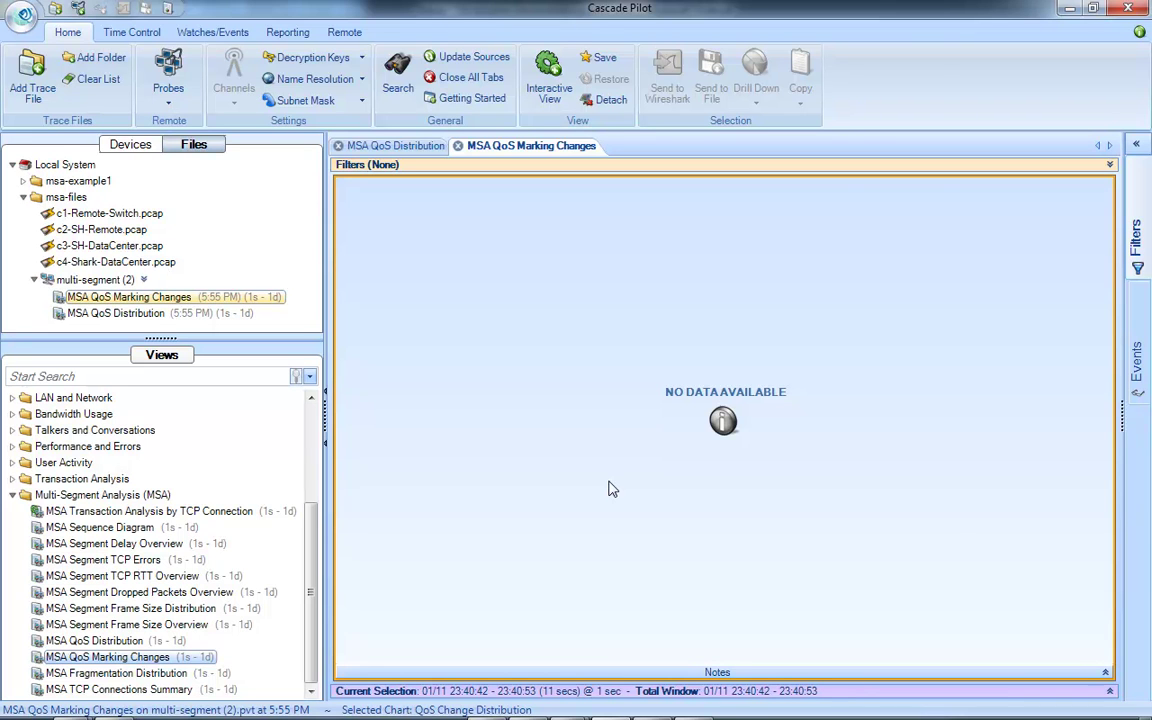
# Step: Apply the MSA Segment TCP RTT Overview view to the multi-segment (2) source and examine the worst segment by round-trip time
pyautogui.click(113, 578)
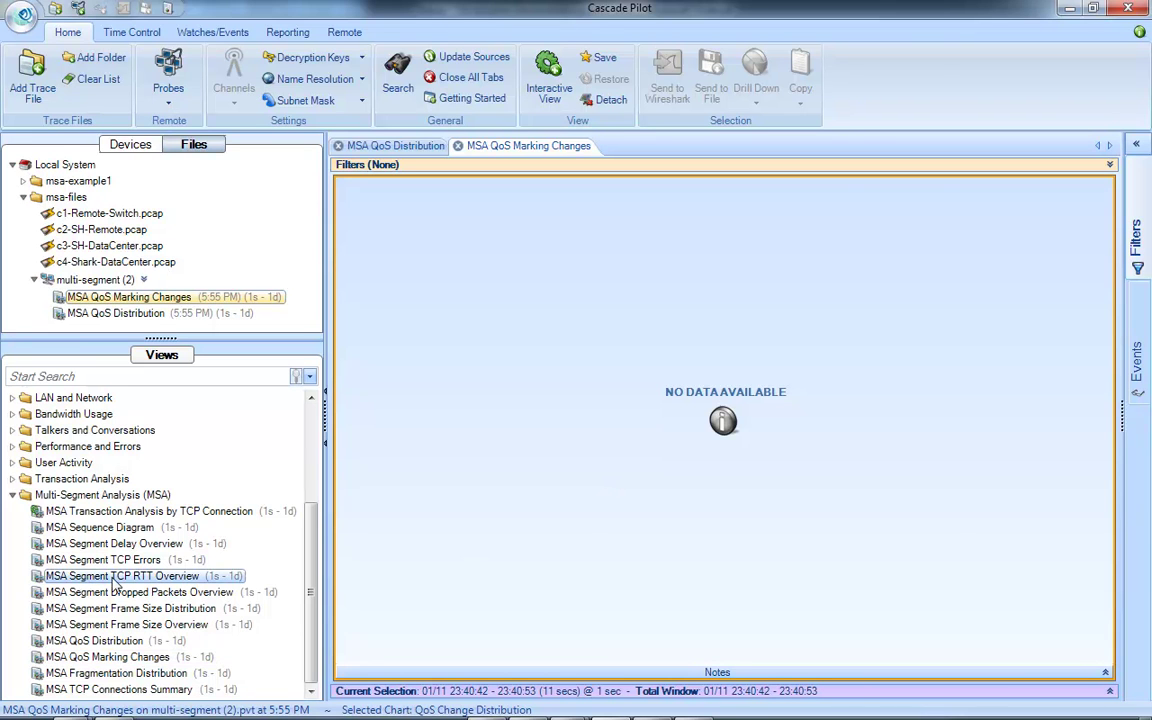
pyautogui.moveTo(113, 585); pyautogui.dragTo(85, 284)
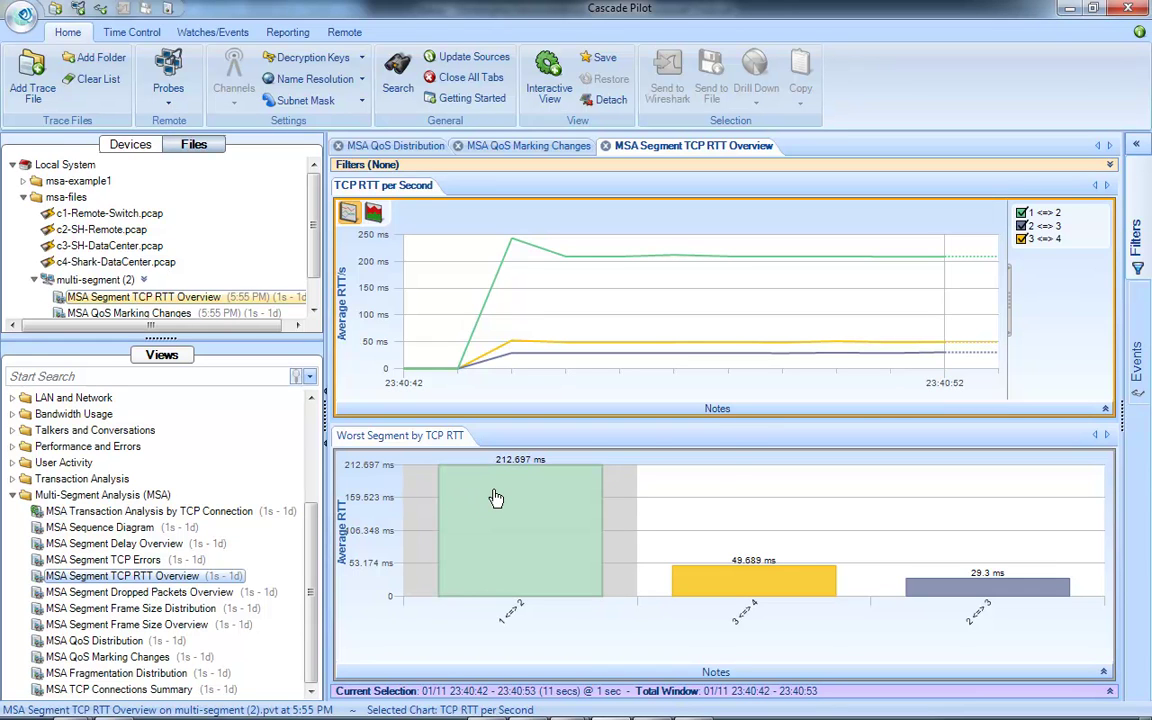
pyautogui.moveTo(496, 498)
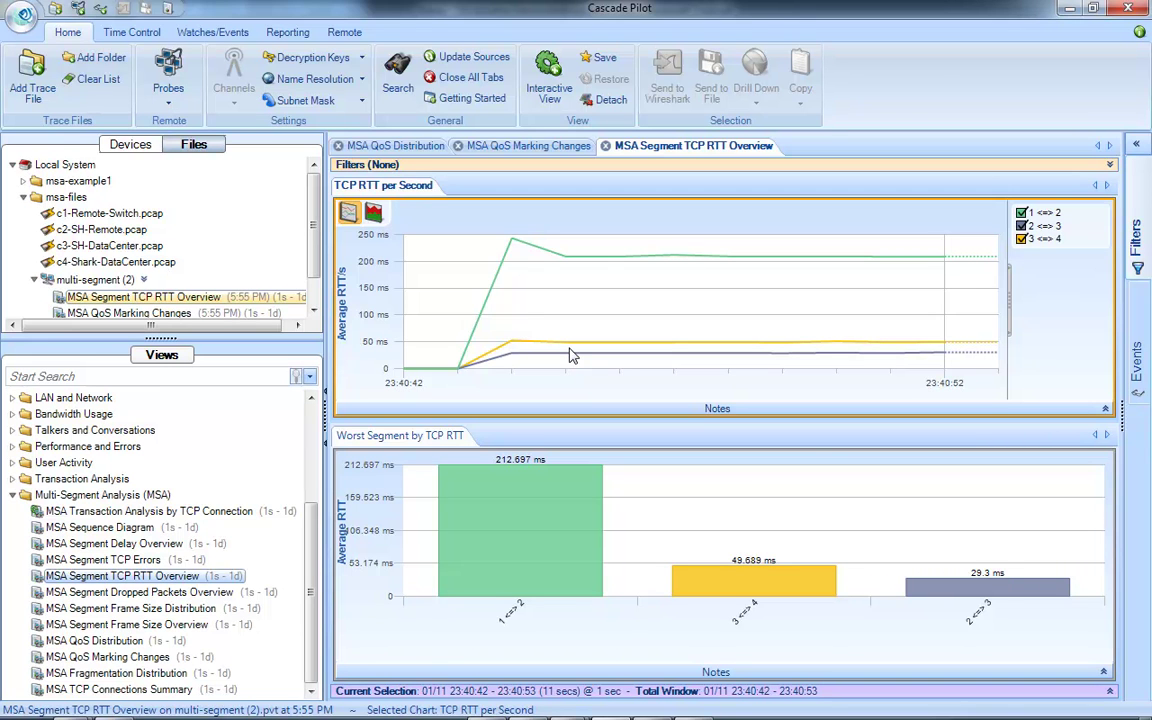
pyautogui.press('alt')
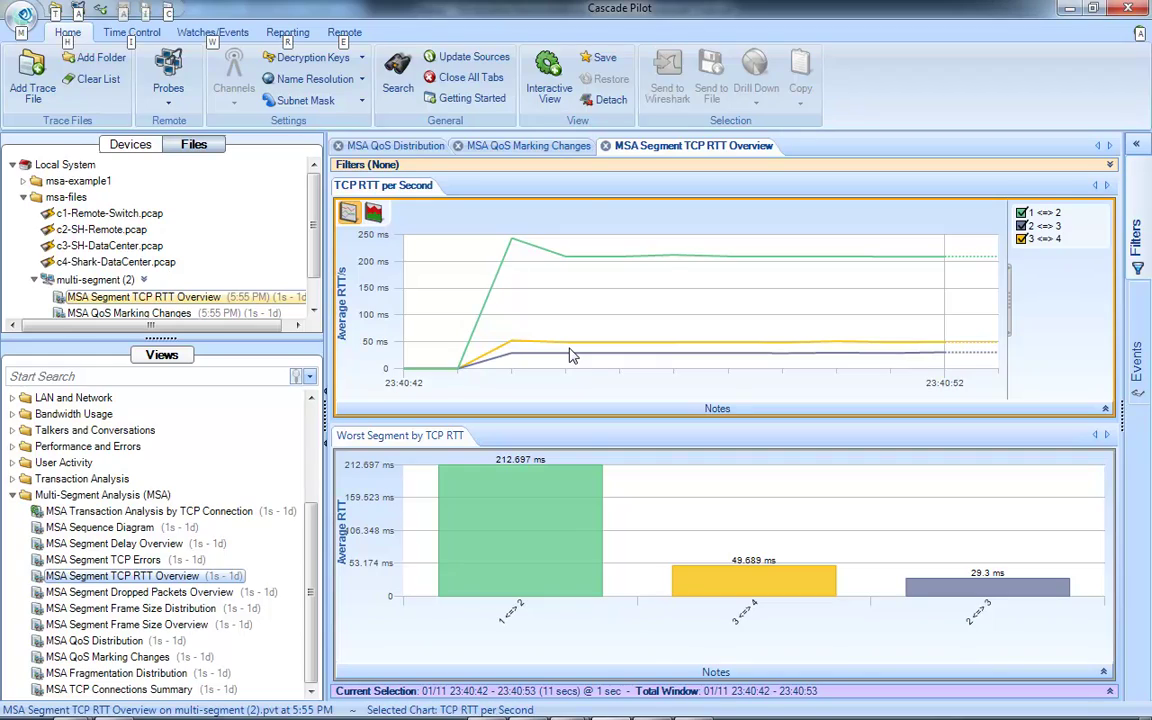